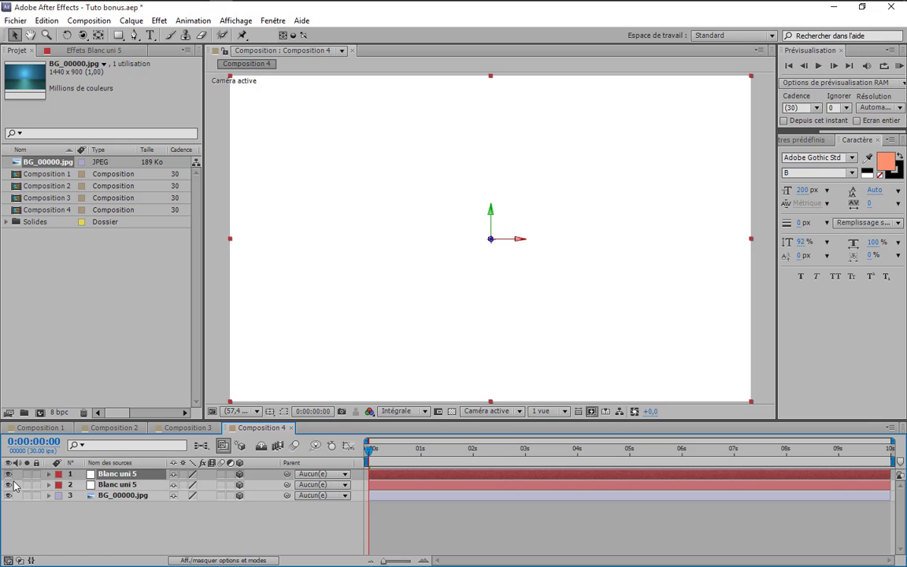
Raise the first white solid so it covers only the upper part of the frame, hiding the second solid temporarily
click(9, 485)
drag(492, 214, 478, 89)
click(128, 485)
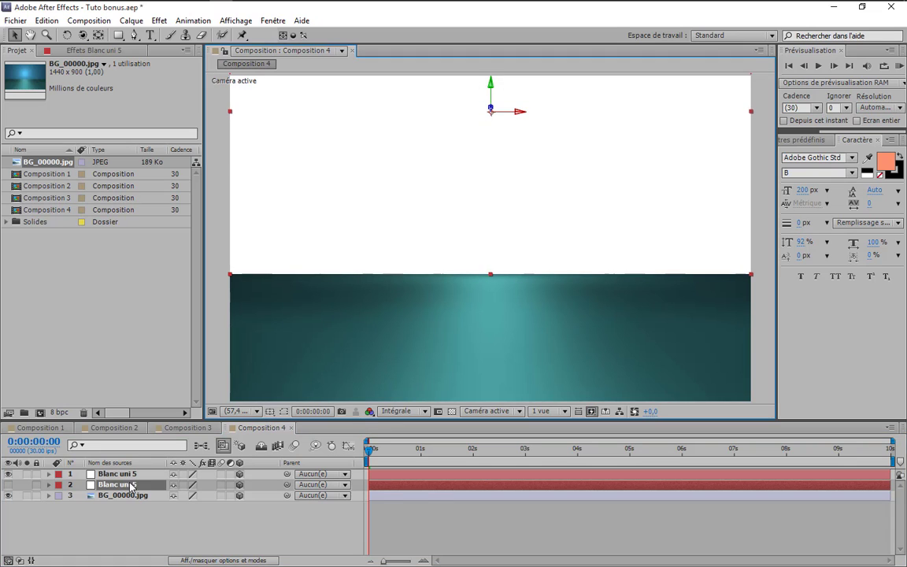
click(9, 485)
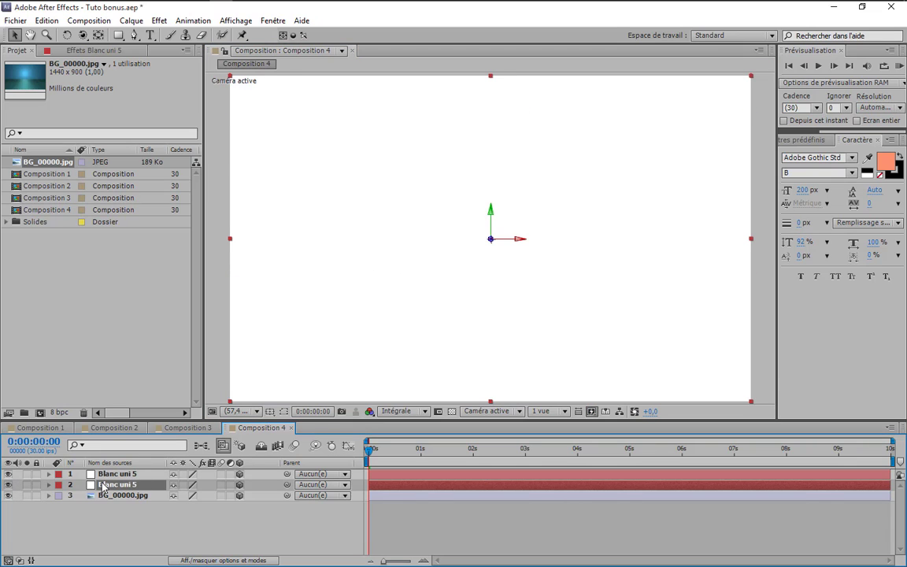
Set the second white solid's X orientation to 90° so it lies flat as a floor
key(r)
click(181, 496)
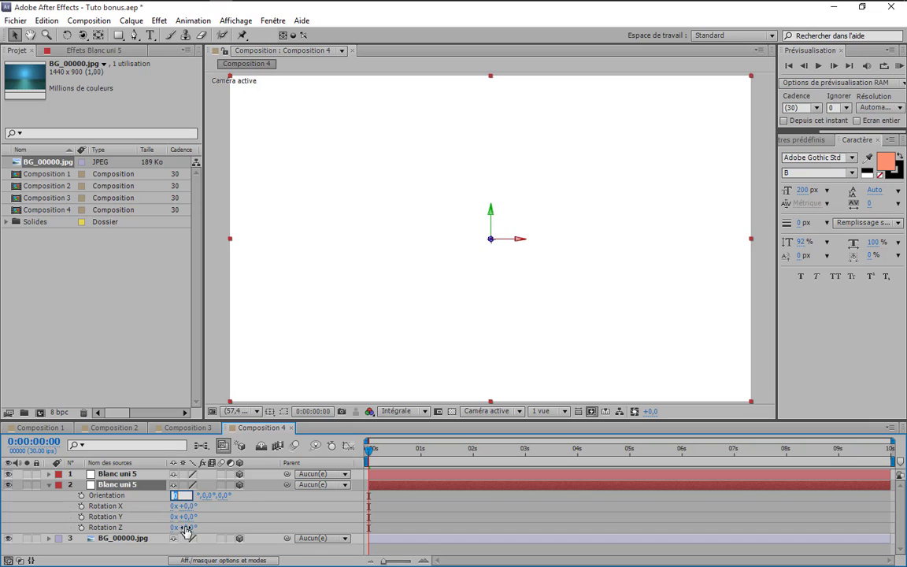
text(90)
key(Return)
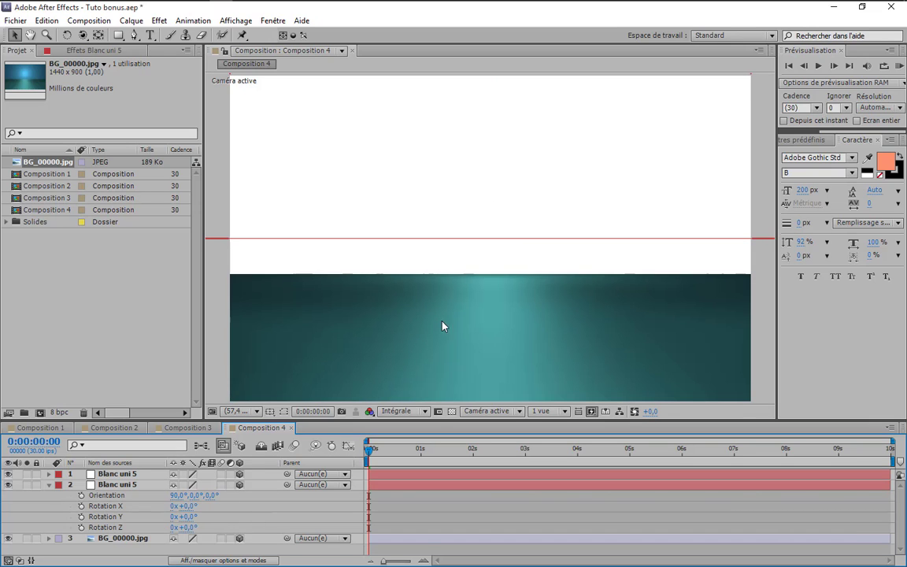
Lower the flat white solid, stretch it in depth to fill the bottom of the frame, and bring it up towards the wall solid
click(447, 287)
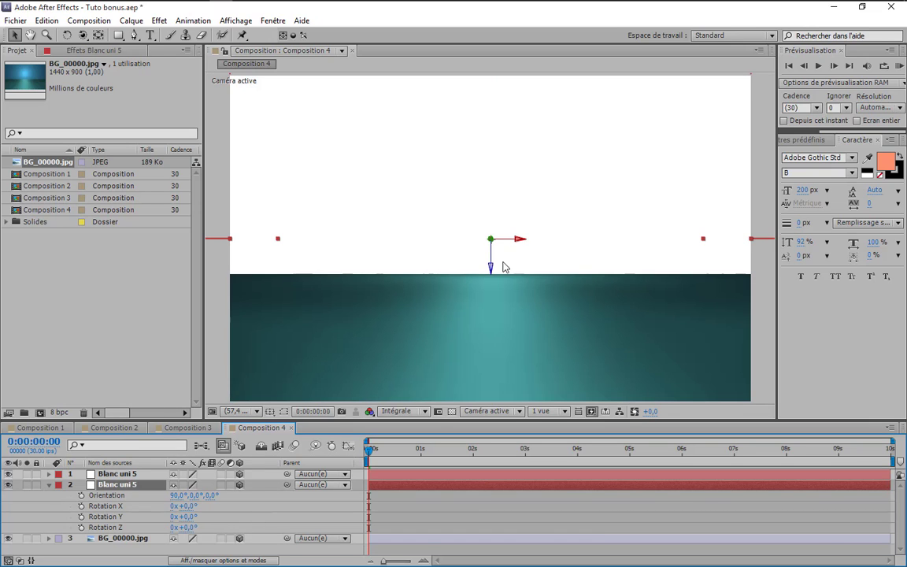
drag(491, 289, 491, 329)
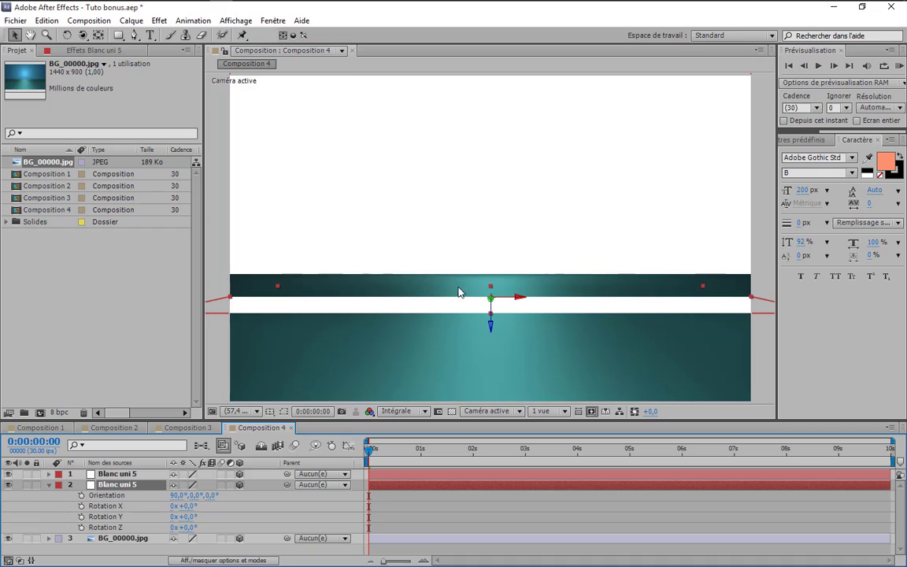
key(comma)
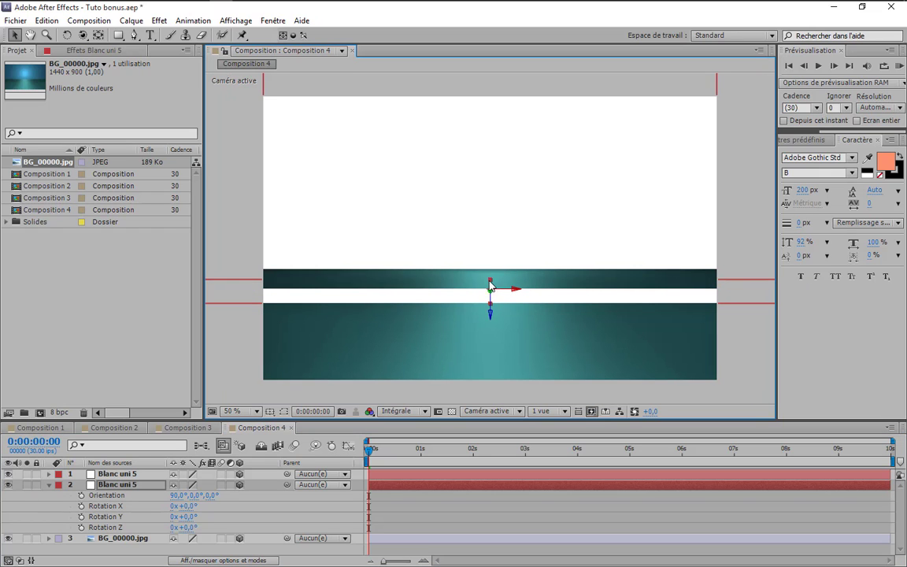
drag(489, 284, 492, 257)
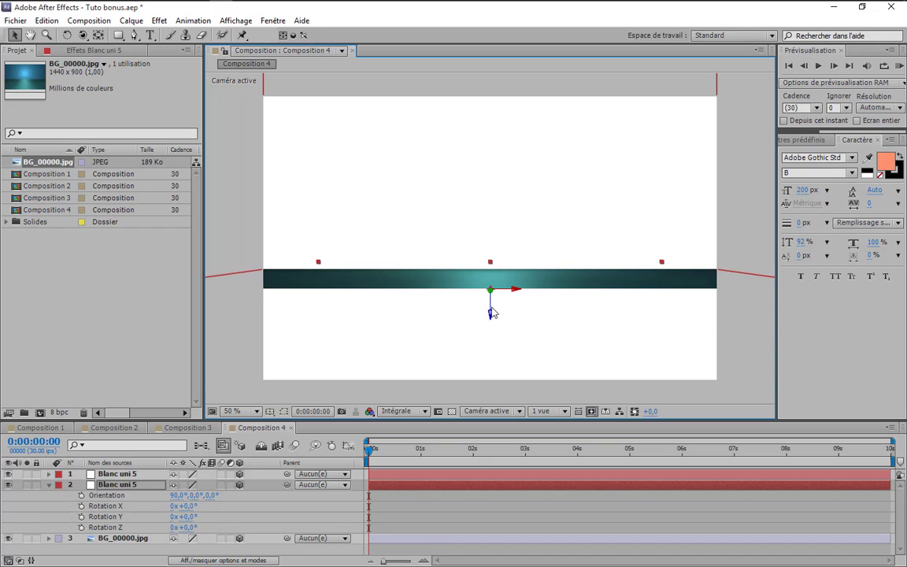
drag(490, 319, 490, 300)
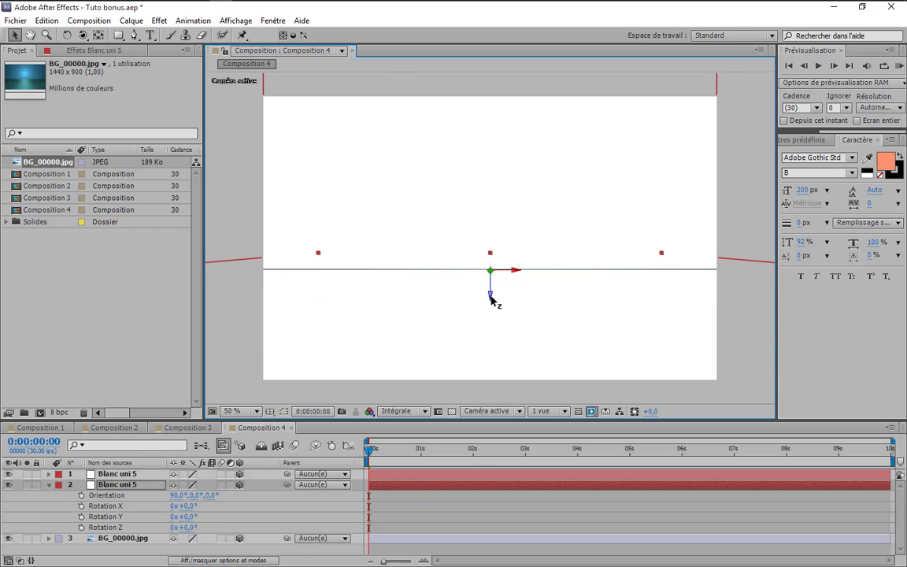
Nudge the floor solid vertically until it meets the lower edge of the wall solid without a gap
click(49, 484)
click(113, 518)
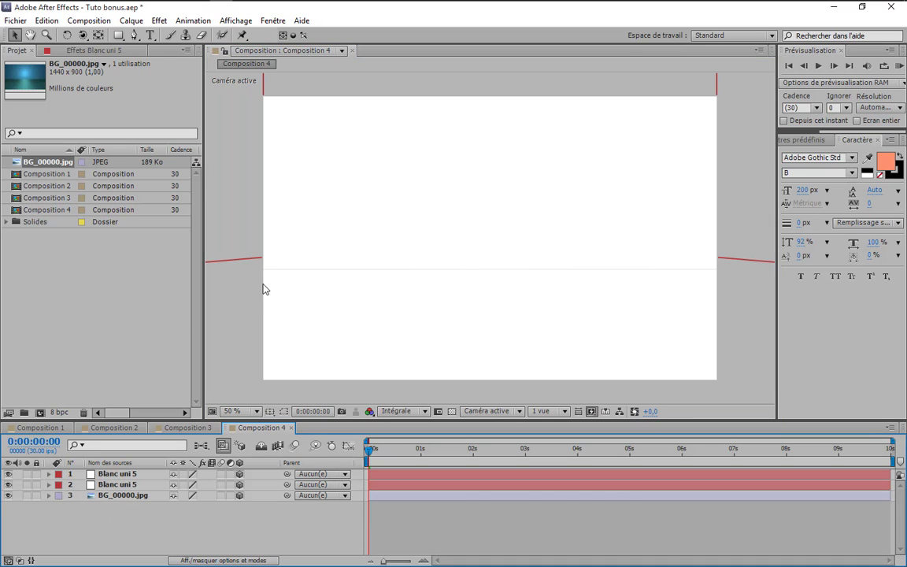
click(120, 484)
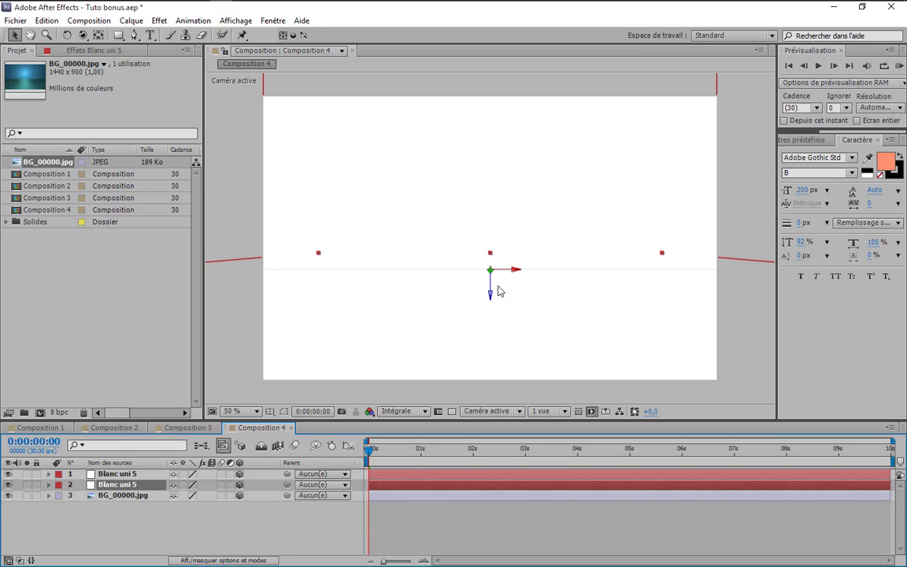
drag(490, 292, 489, 295)
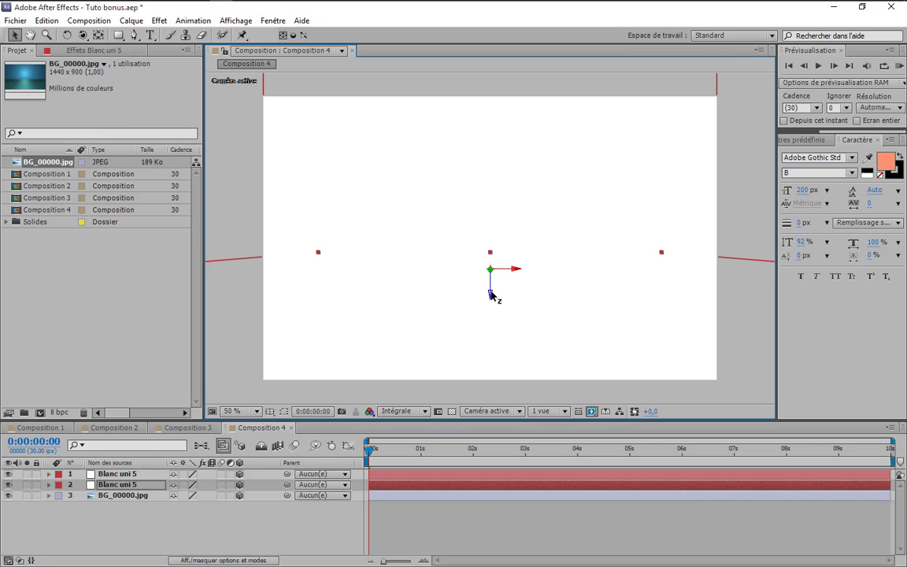
drag(489, 293, 490, 293)
Begin a new point light (Ponctuelle) with Projeter une ombre enabled and an intensity of 120 %
click(132, 20)
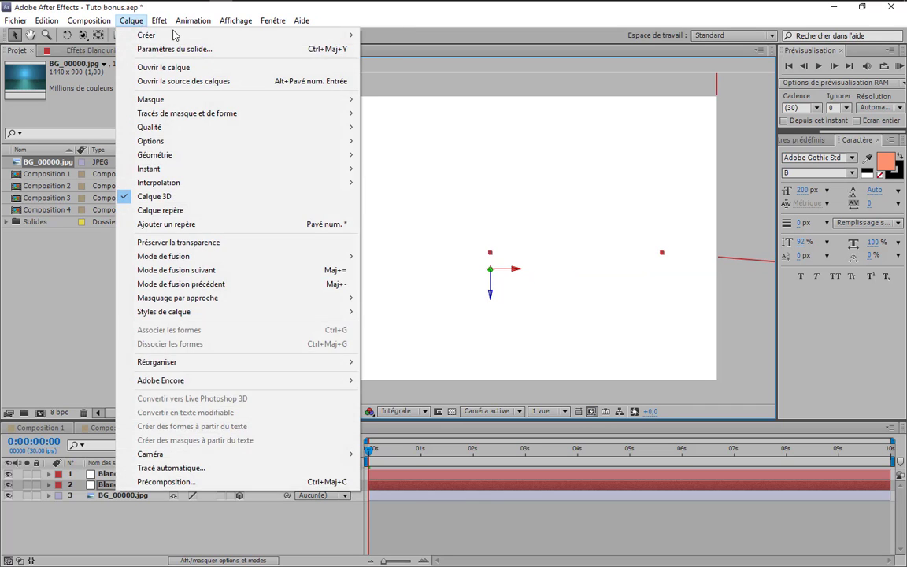
mouse_move(146, 35)
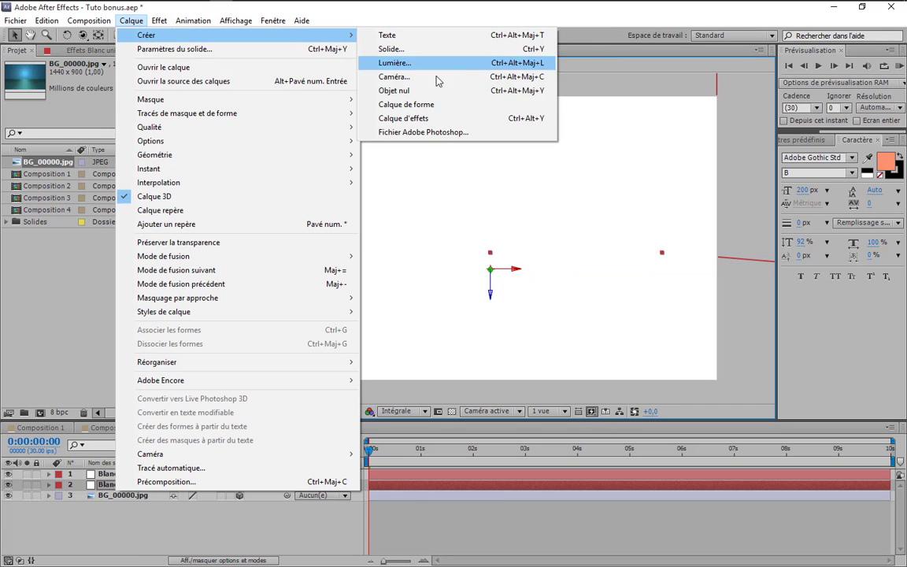
click(394, 62)
click(305, 376)
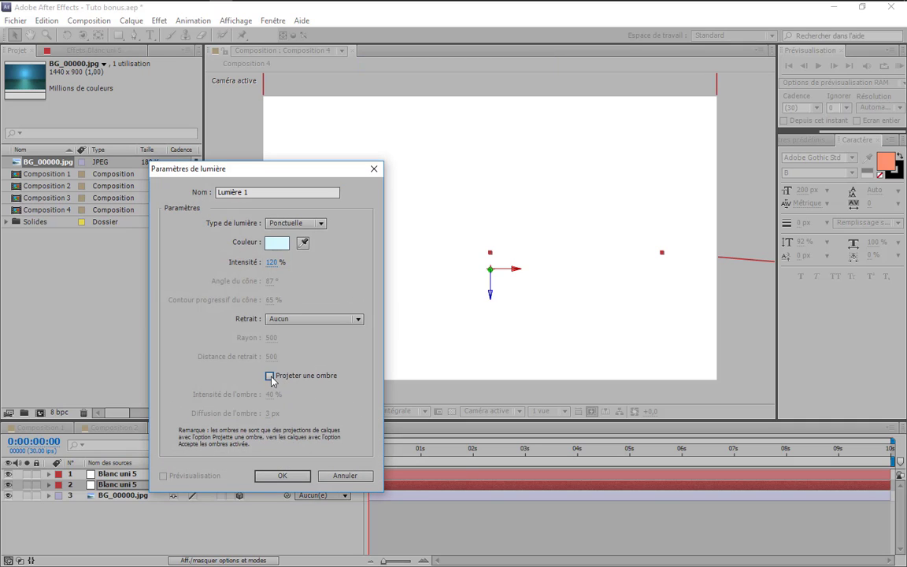
click(270, 376)
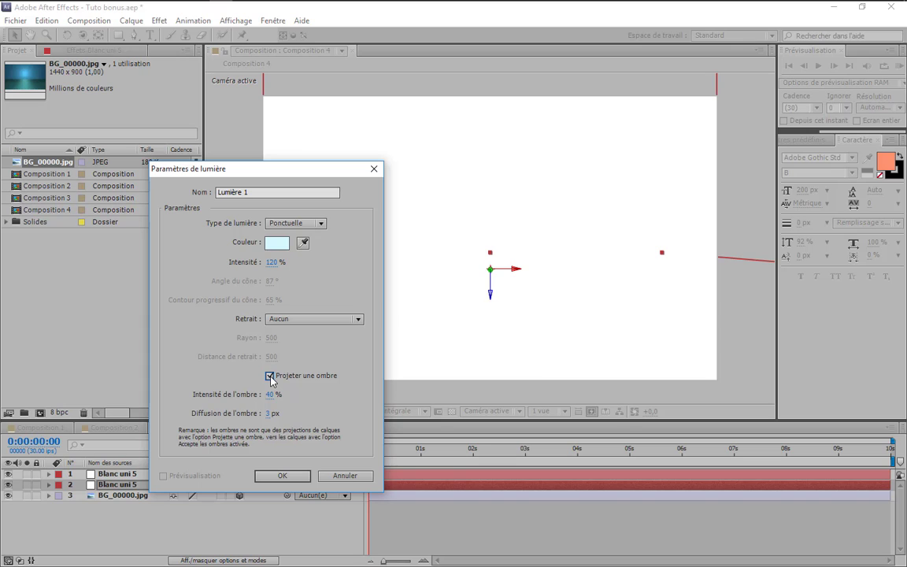
click(268, 263)
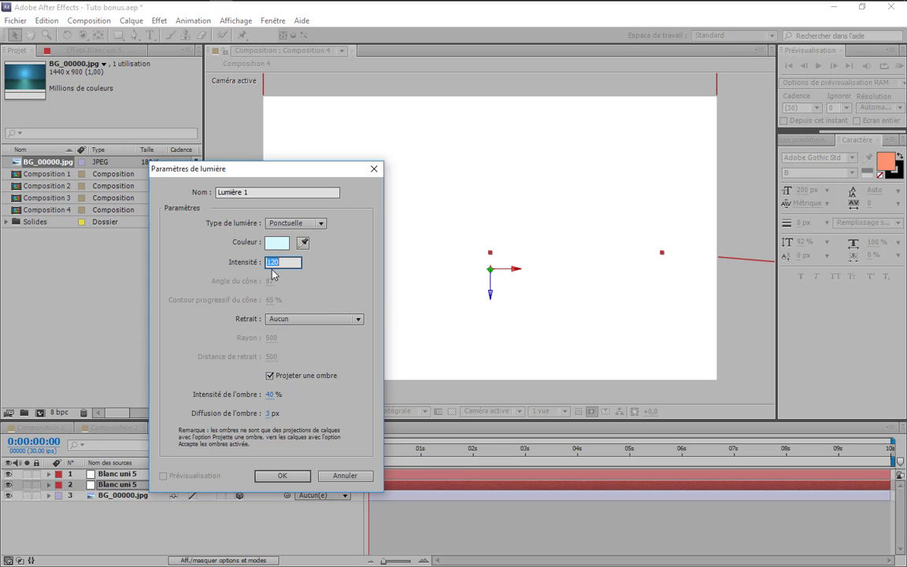
text(10)
double_click(293, 263)
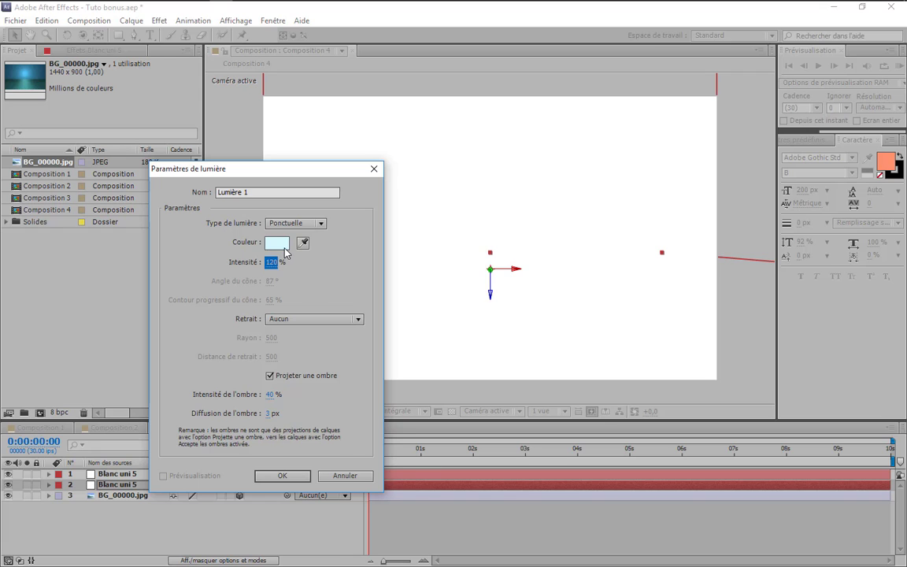
Give the new light a slightly paler blue colour and shift the created light a little to the right of centre
click(279, 243)
drag(153, 401, 262, 374)
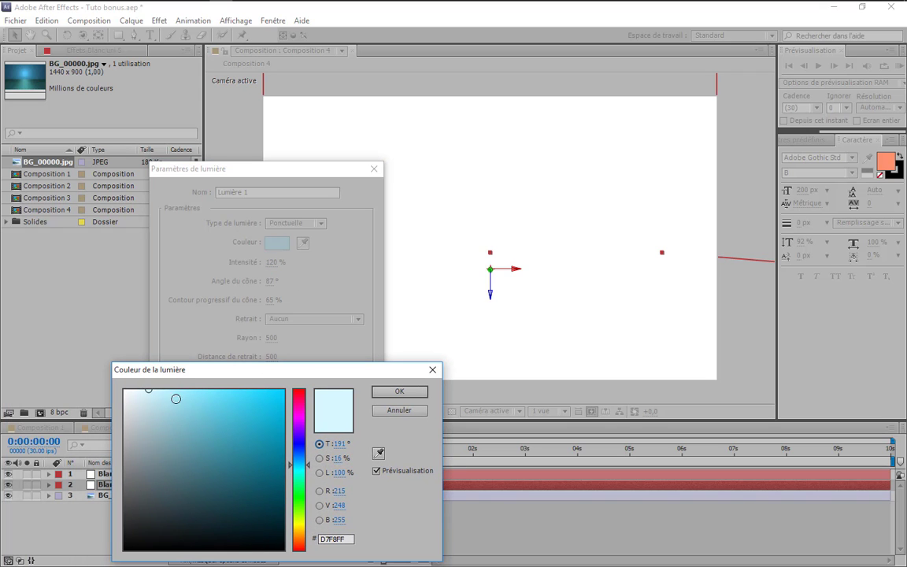
drag(149, 396, 144, 390)
click(390, 391)
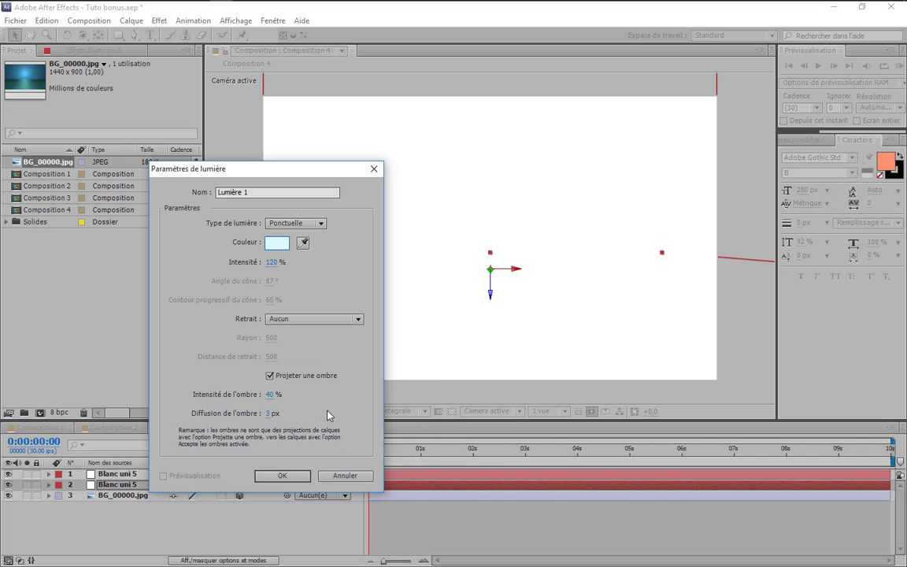
click(292, 476)
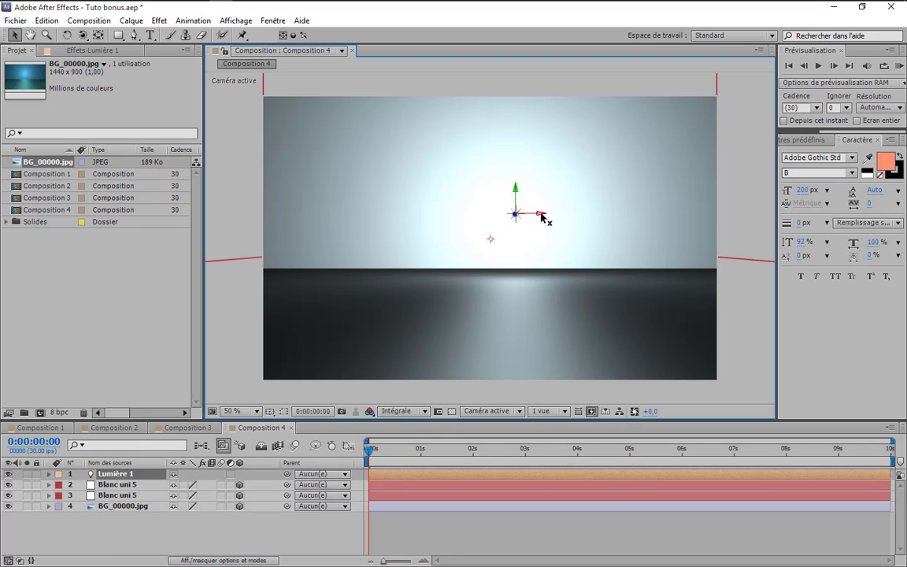
drag(529, 213, 540, 236)
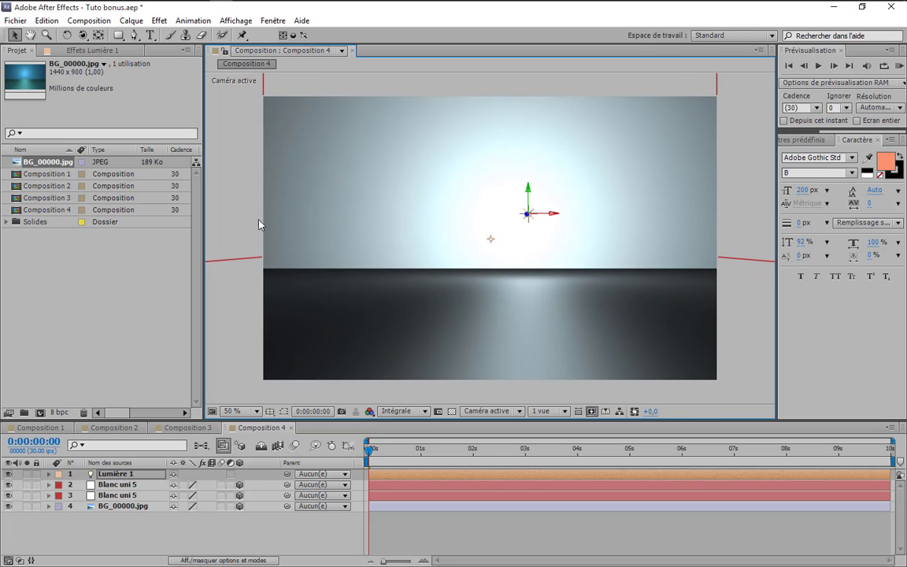
Add the text "OMBRE 3D" and centre it roughly across the horizon line
click(150, 36)
click(395, 311)
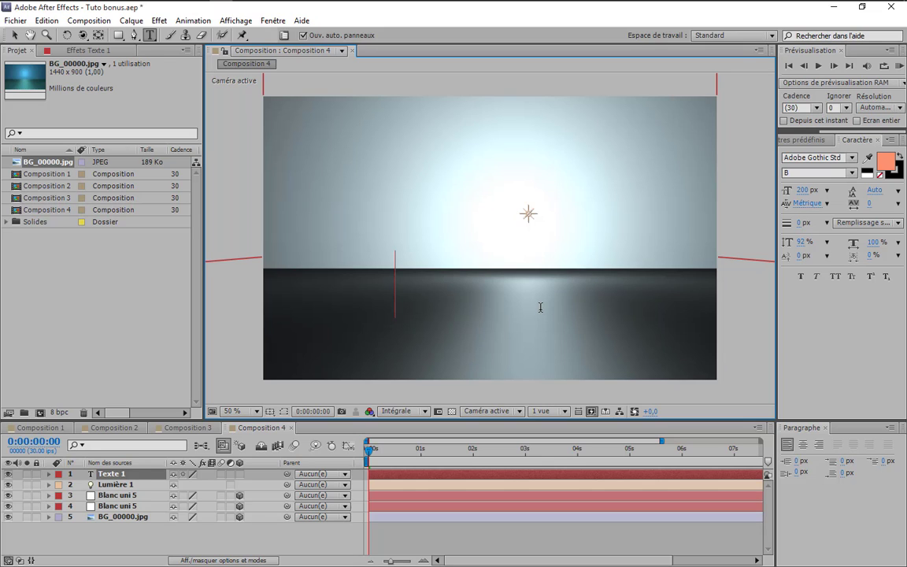
text(OMB)
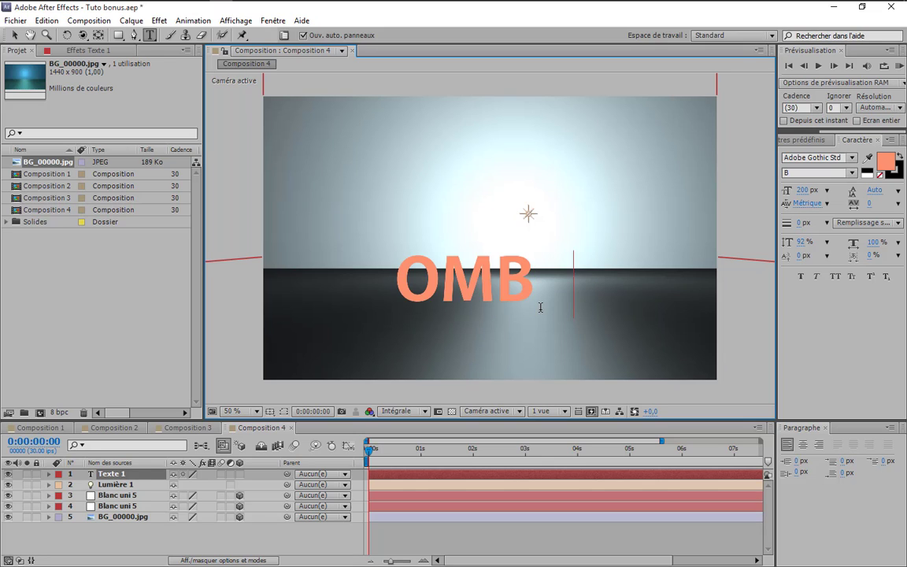
text(RE3)
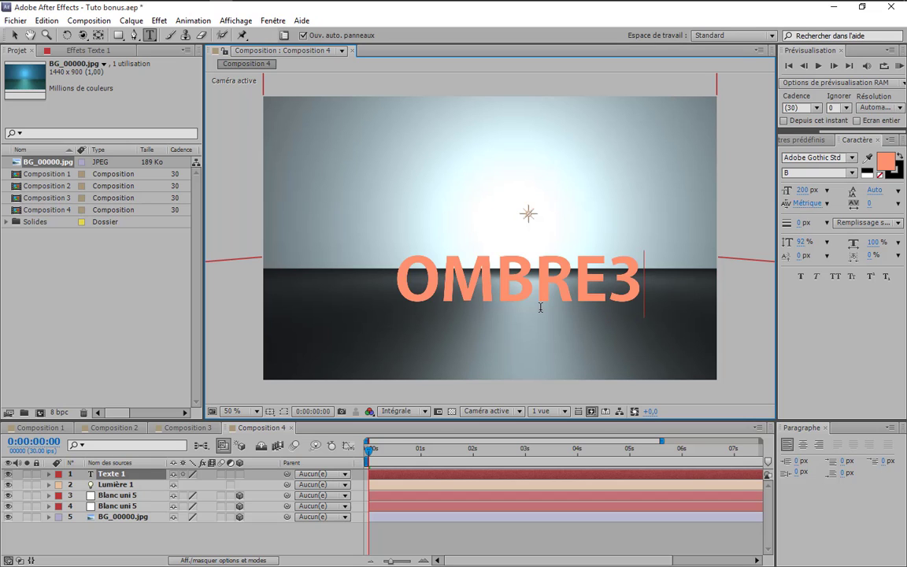
key(BackSpace)
text(3D)
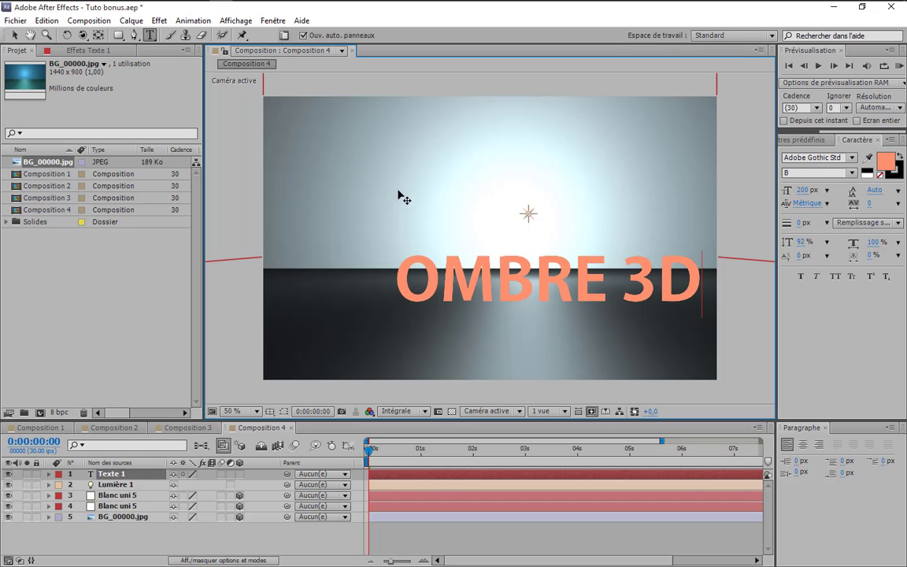
drag(404, 198, 307, 185)
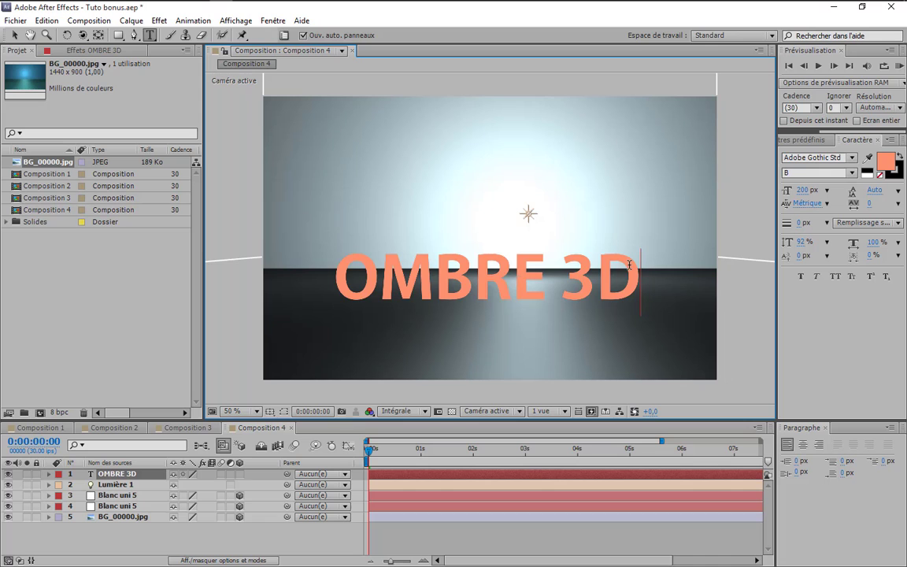
Change the fill colour of the whole "OMBRE 3D" text to light blue
drag(629, 266, 317, 235)
click(885, 162)
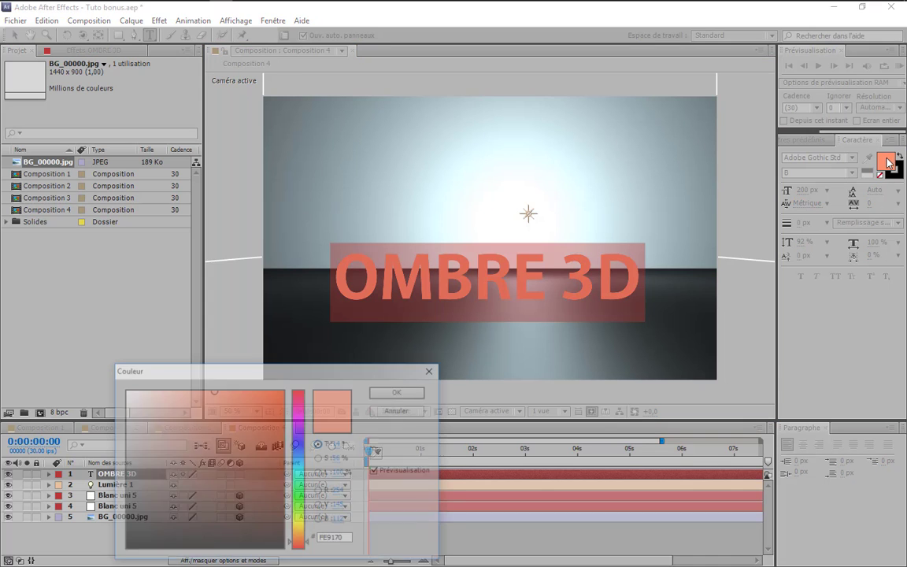
click(299, 457)
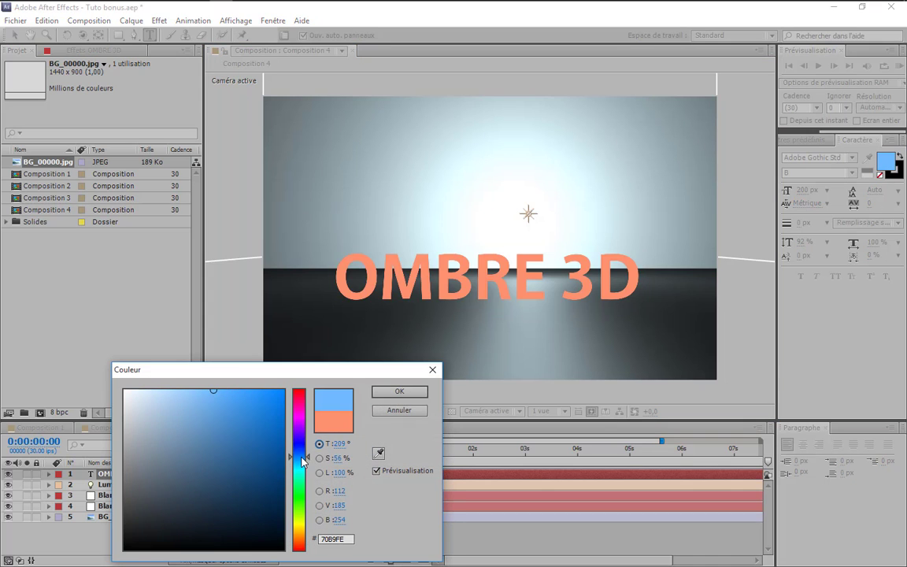
click(214, 382)
click(399, 392)
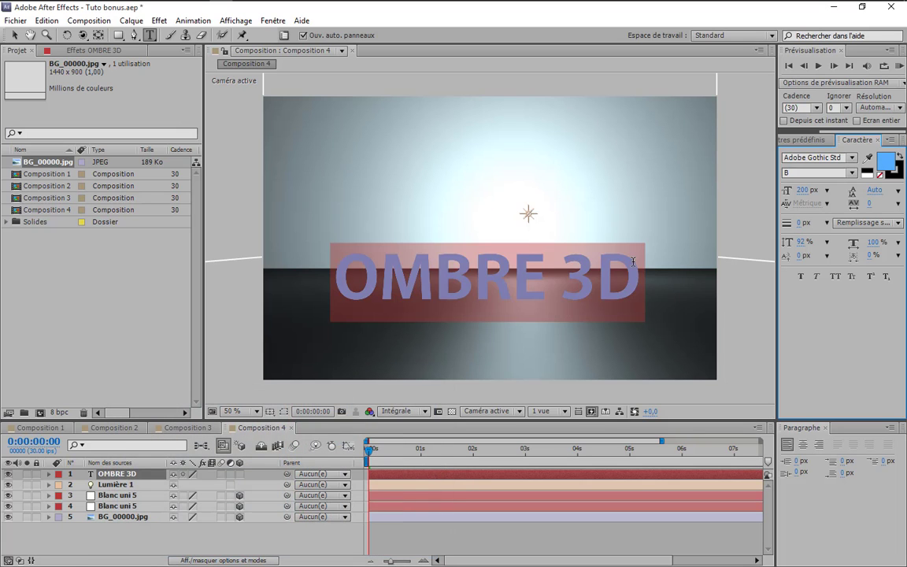
Make the "OMBRE 3D" layer 3D and move it up and sideways so the letters stand on the floor near the horizon
click(239, 473)
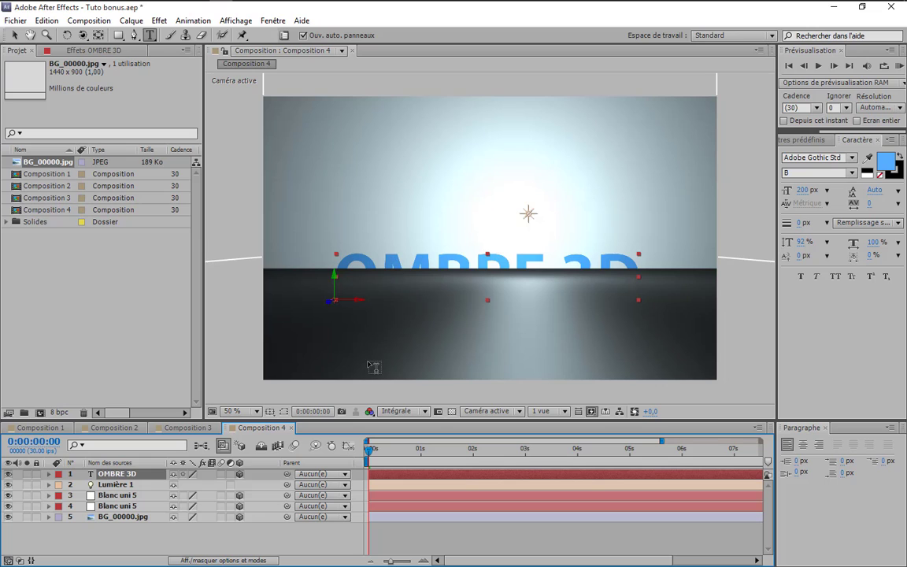
key(v)
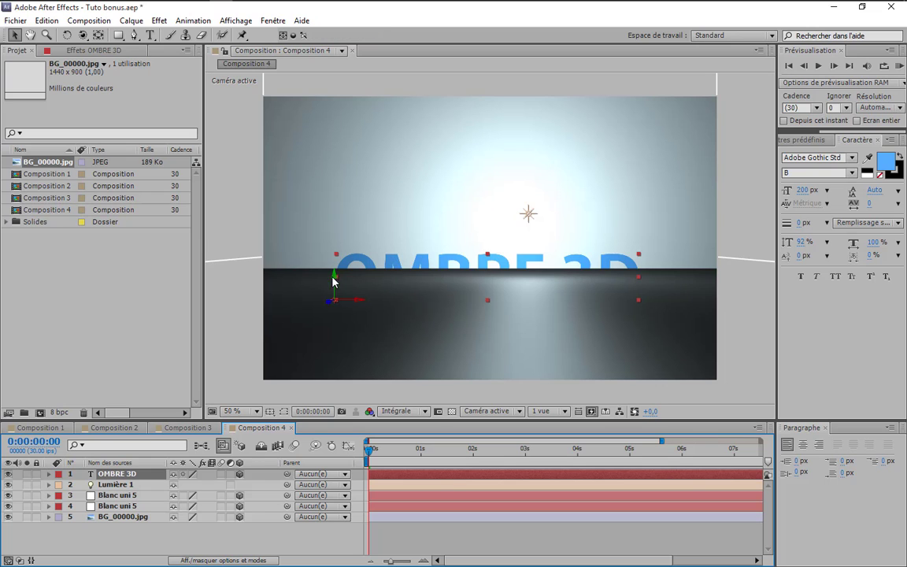
drag(335, 281, 265, 294)
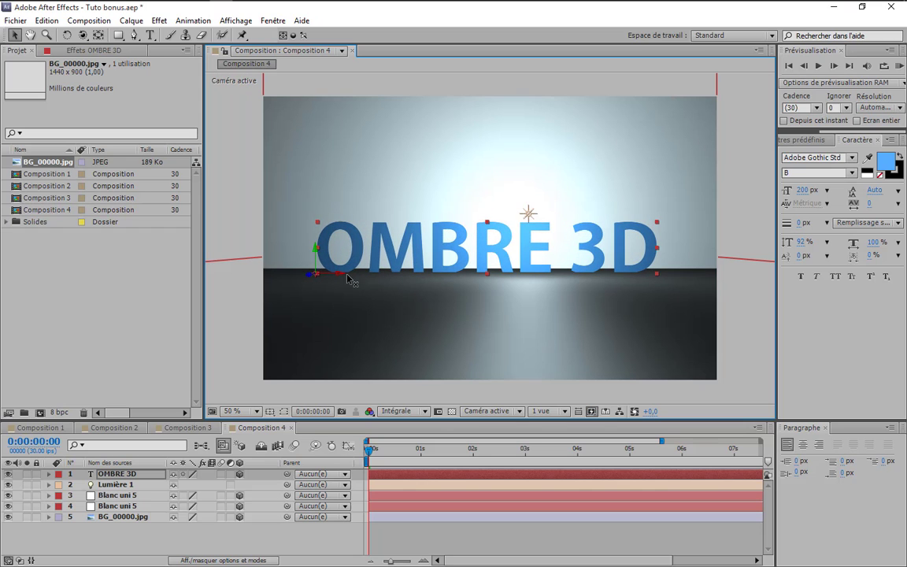
drag(341, 278, 361, 280)
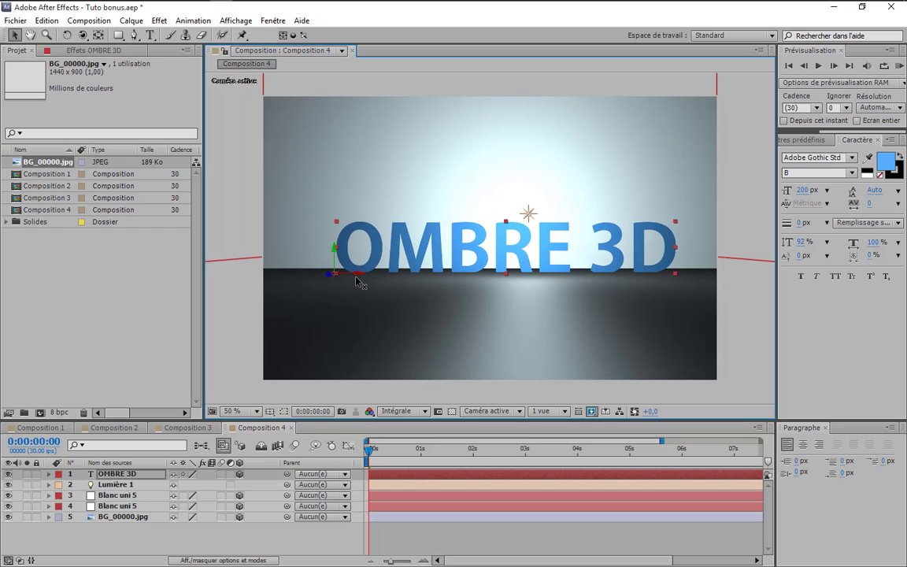
click(335, 226)
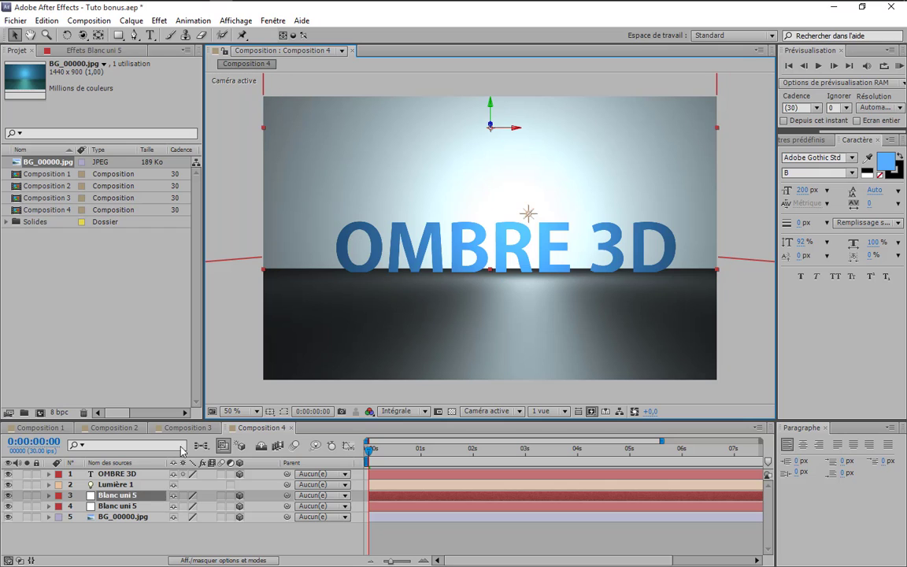
Scale down the "OMBRE 3D" text and recentre it on the horizon line
click(134, 473)
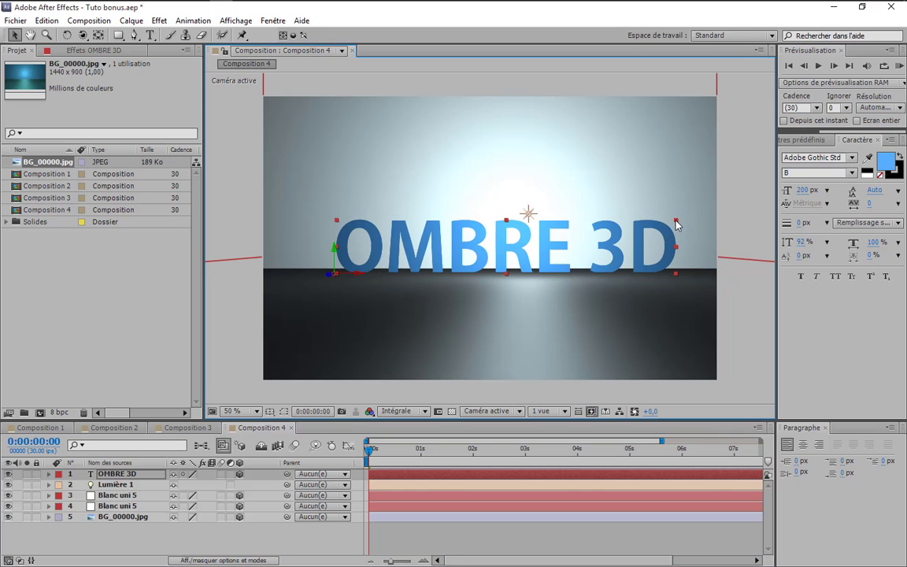
drag(676, 224, 612, 236)
drag(359, 276, 389, 276)
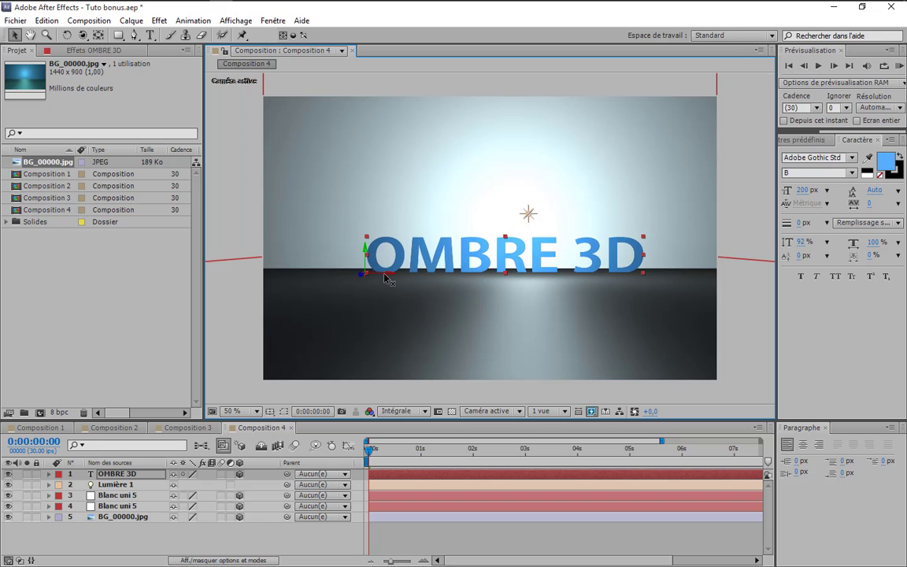
drag(643, 260, 611, 260)
drag(366, 254, 384, 254)
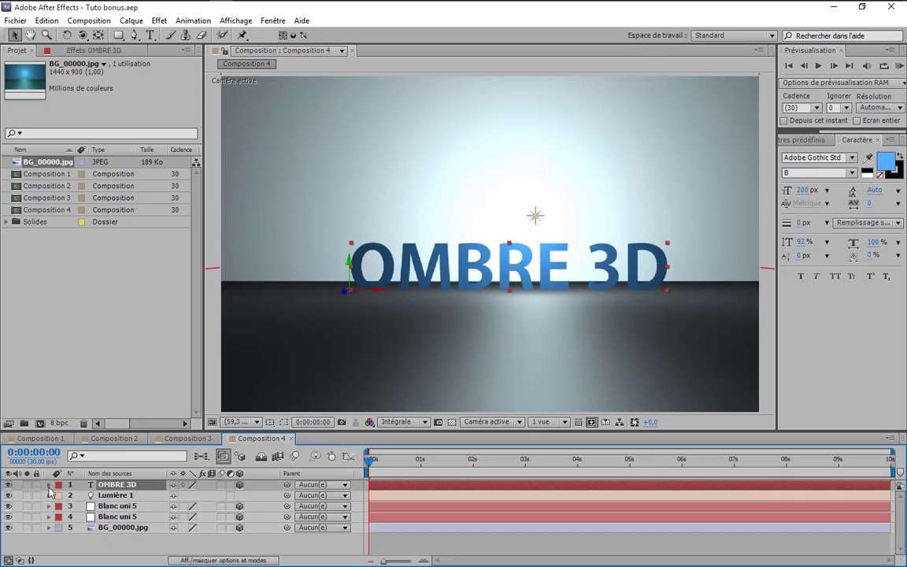
Turn on shadow casting (Projette une ombre: Oui) for the "OMBRE 3D" text layer
click(49, 485)
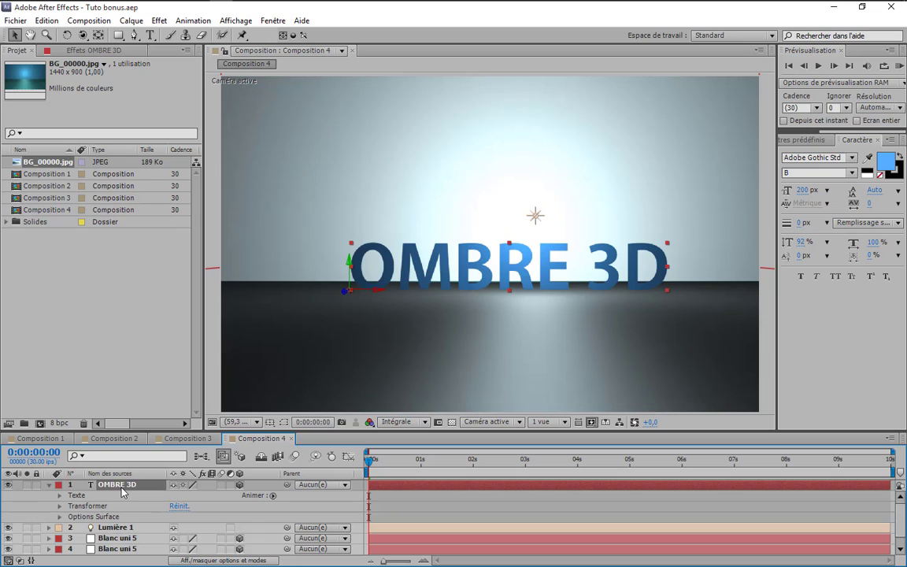
click(60, 516)
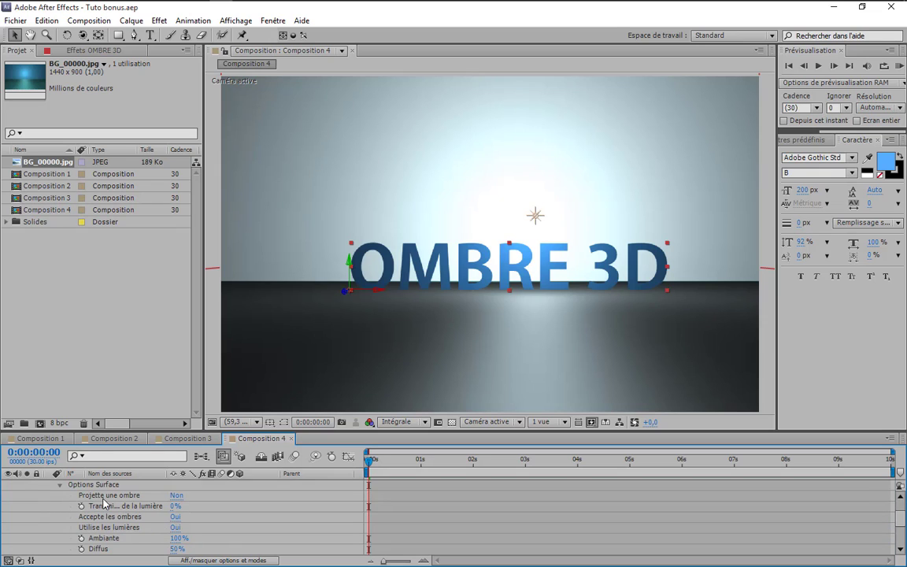
click(176, 495)
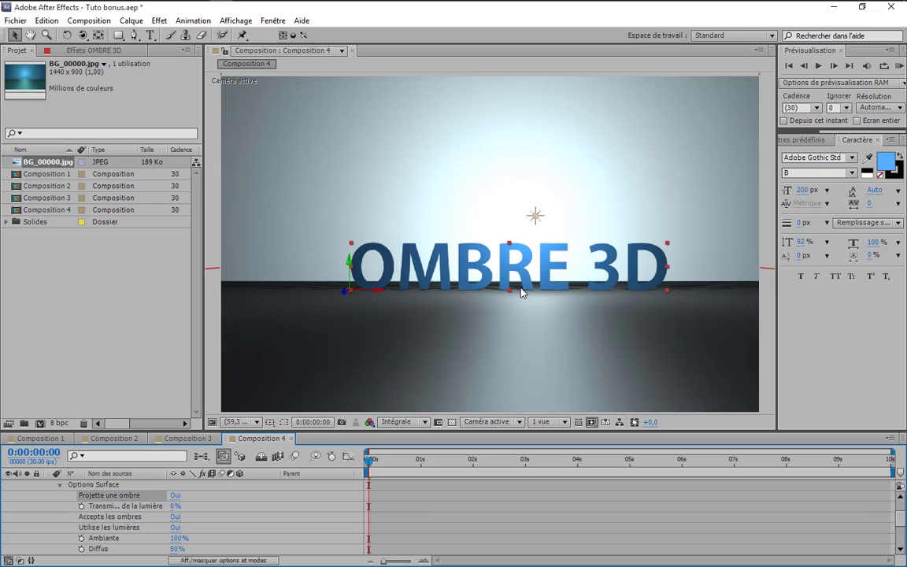
scroll(61, 532, up, 2)
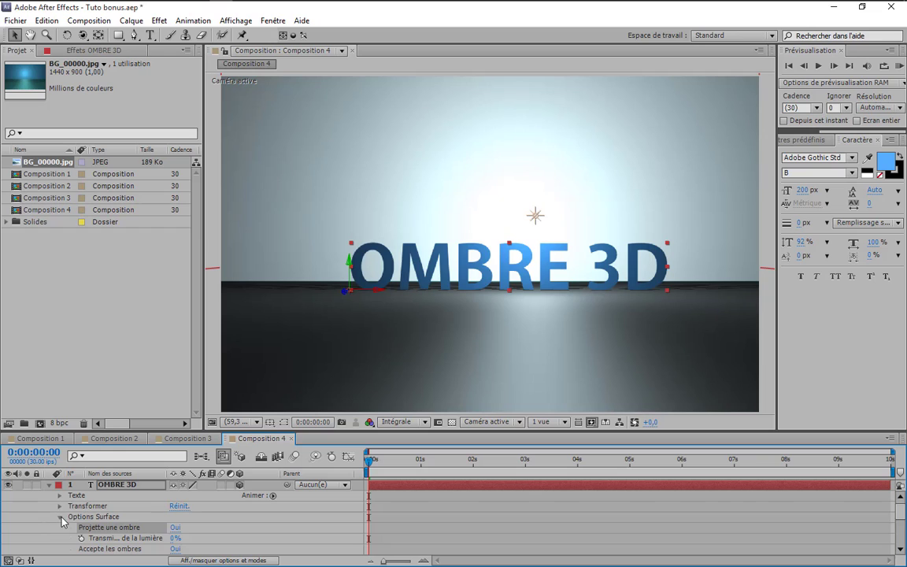
click(61, 517)
click(49, 487)
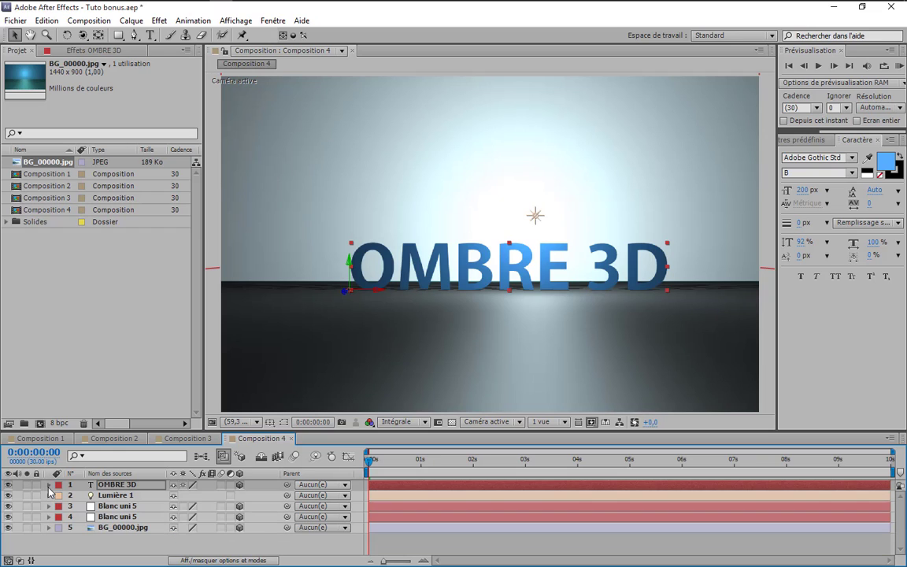
Set the blending mode of both white solids, "Blanc uni 5", to Produit
click(101, 536)
key(F4)
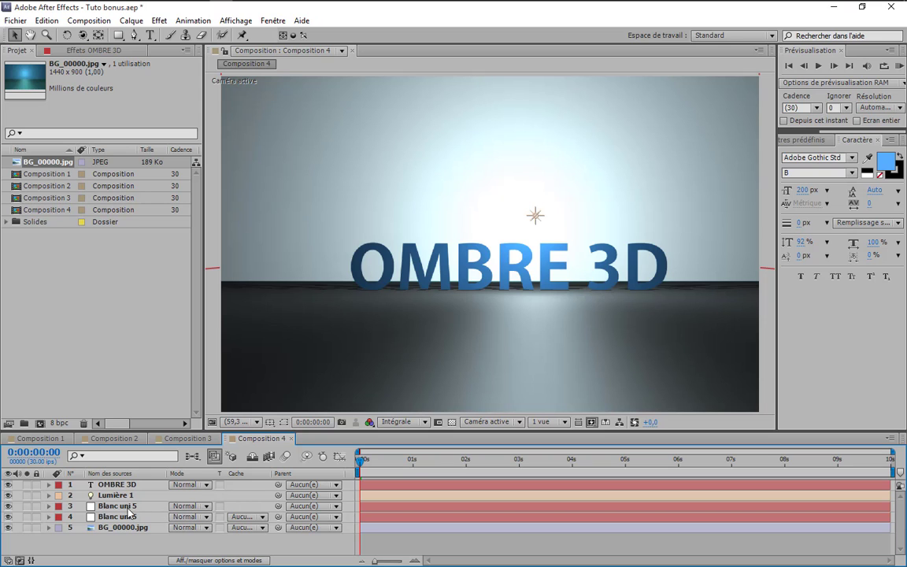
click(190, 506)
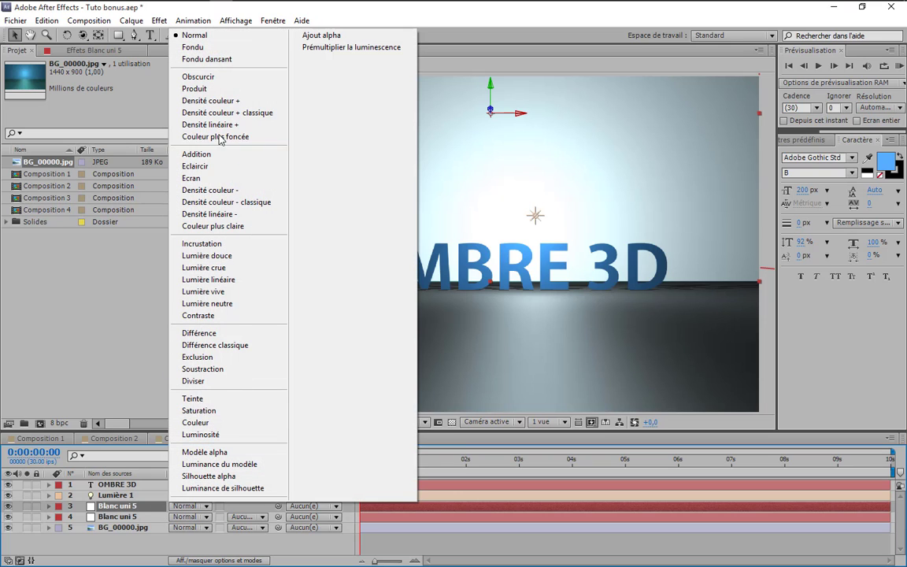
click(193, 88)
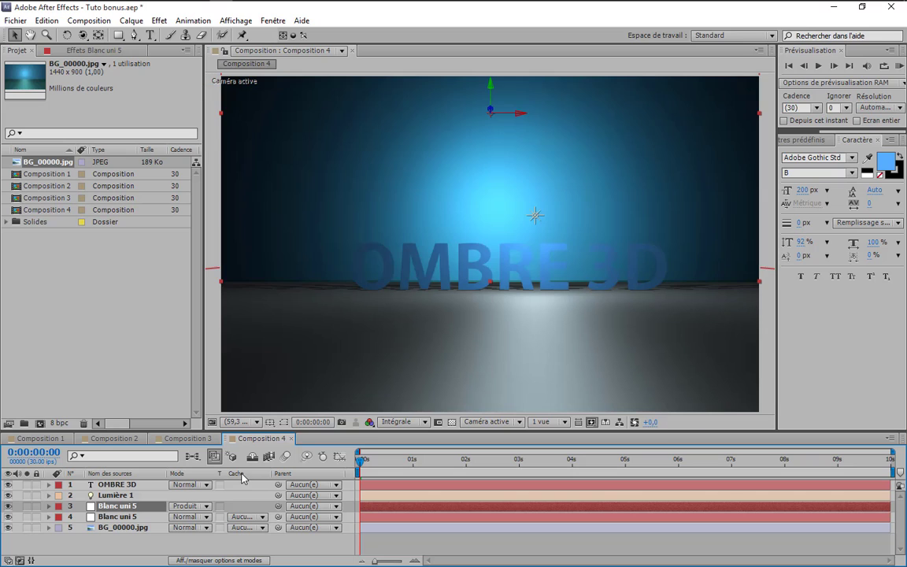
click(191, 517)
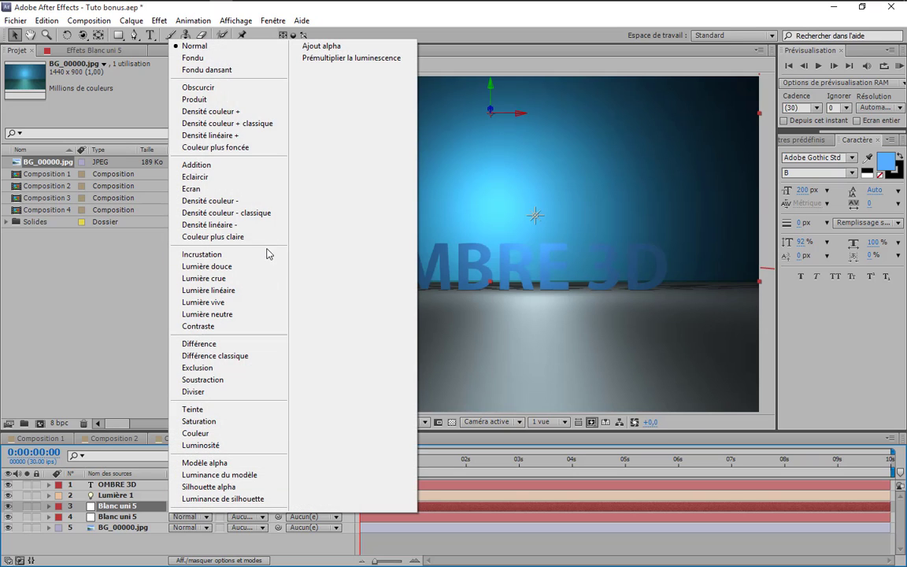
click(191, 94)
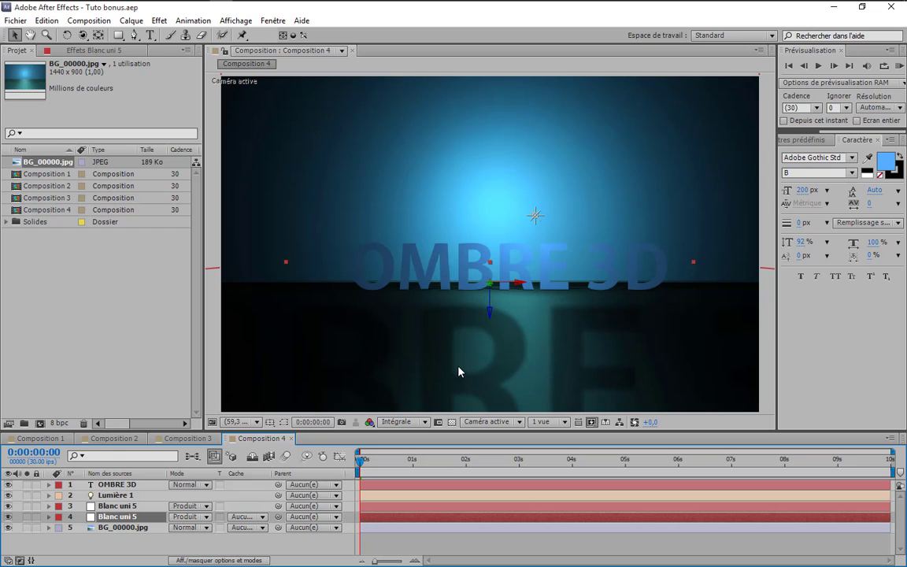
Make the floor solid ignore lights by setting its Utilise les lumières surface option to Non
click(49, 516)
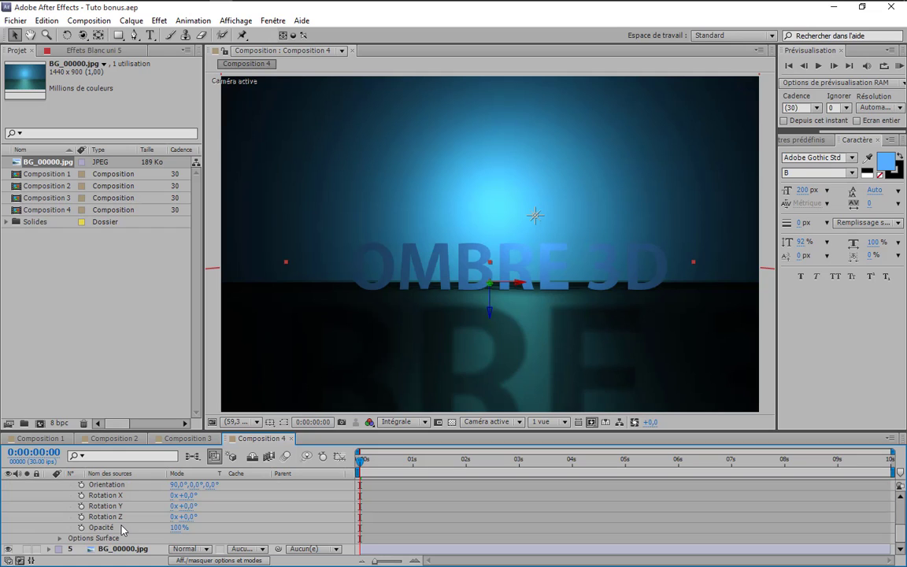
scroll(122, 532, up, 1)
scroll(122, 532, down, 1)
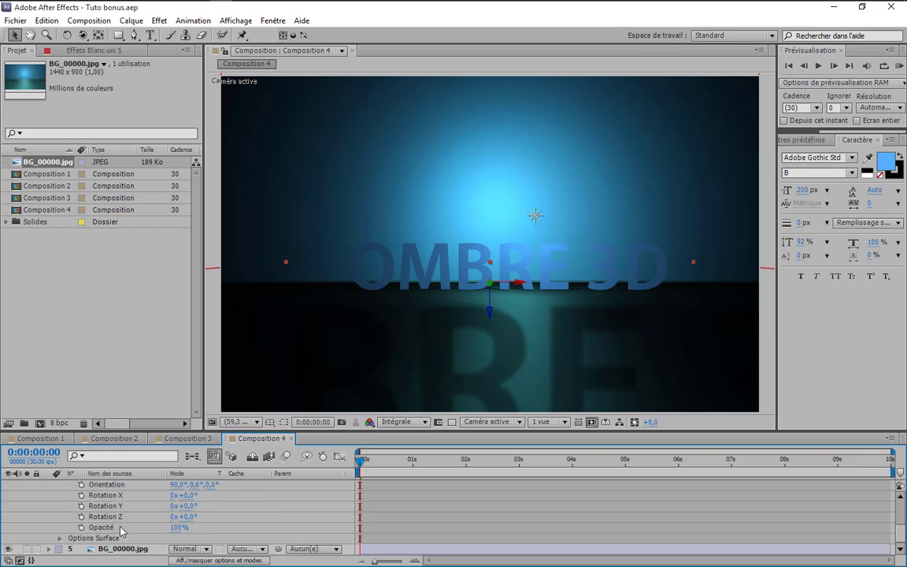
click(59, 537)
scroll(134, 525, down, 2)
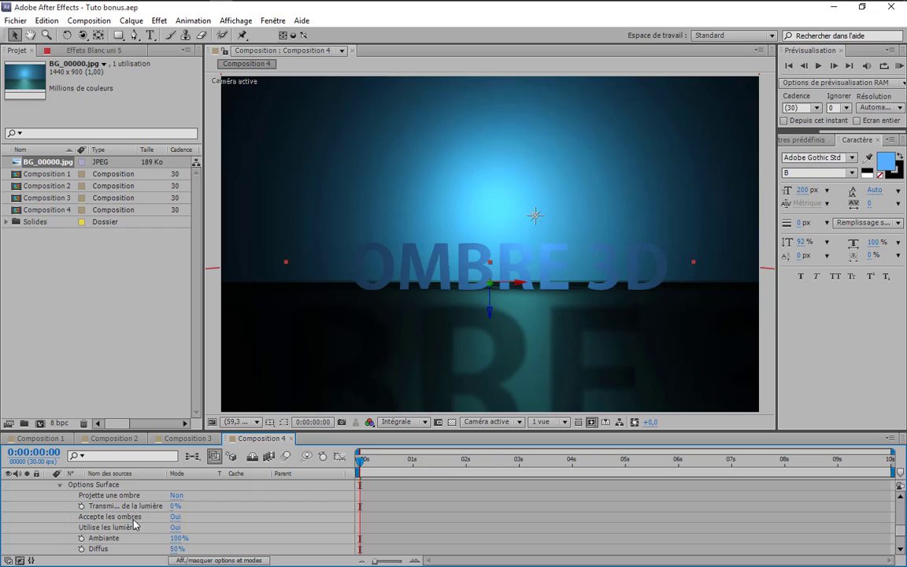
click(175, 527)
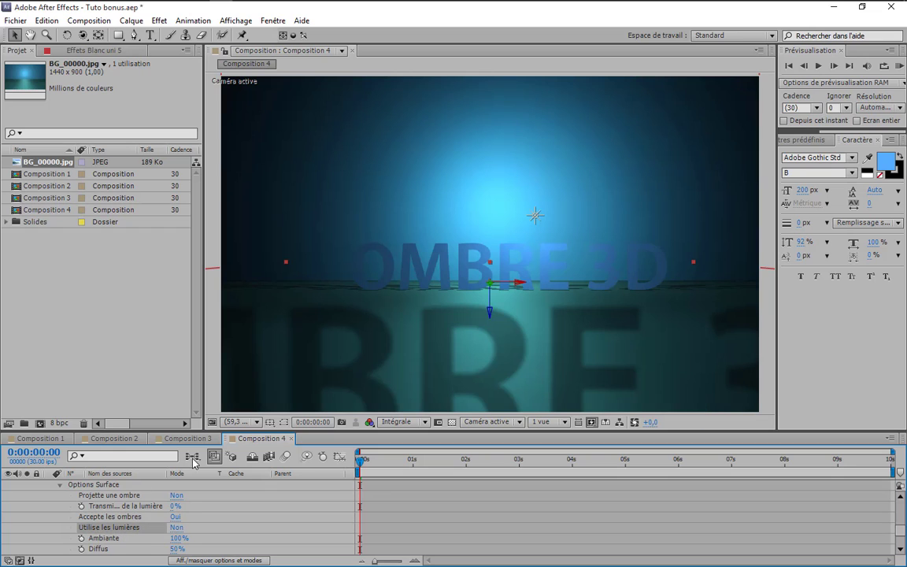
scroll(50, 520, up, 6)
click(49, 517)
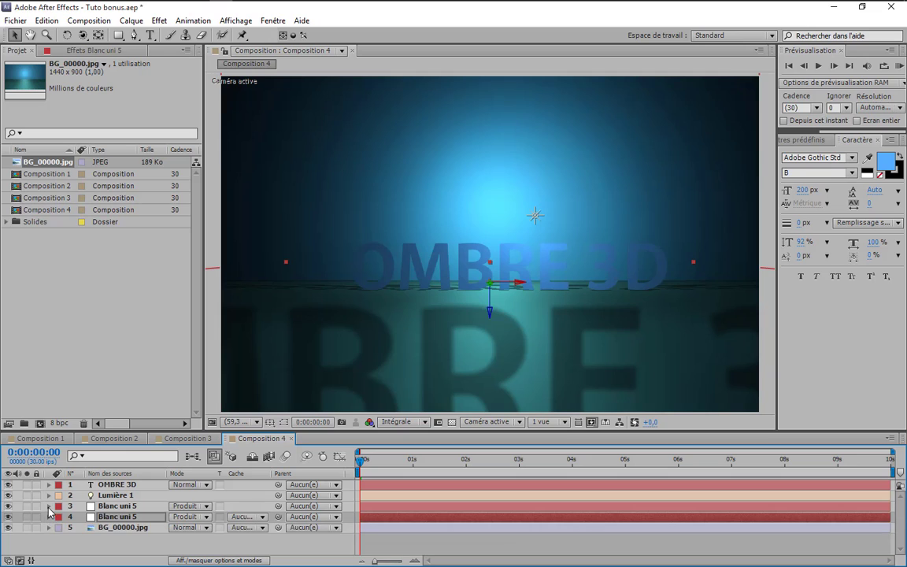
Make the wall solid ignore lights by setting its Utilise les lumières surface option to Non
click(49, 505)
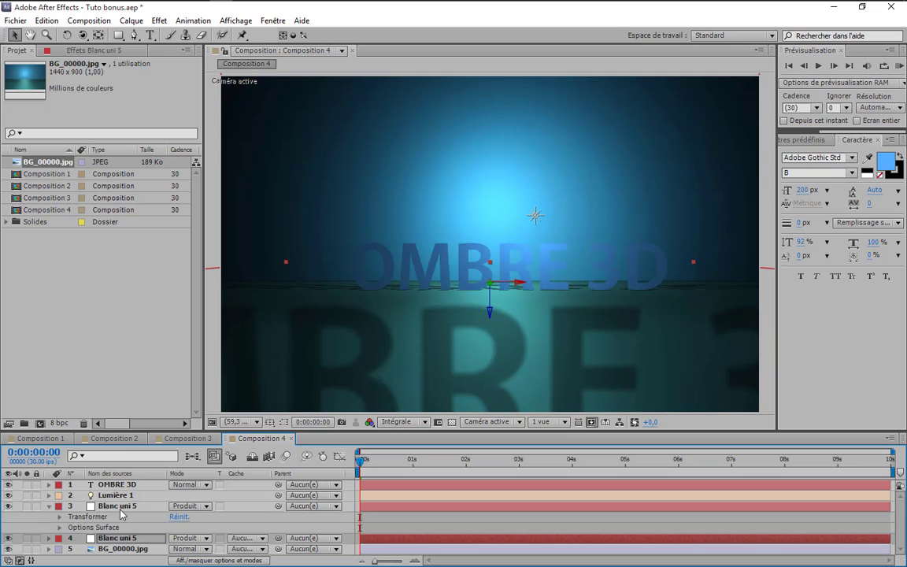
click(59, 528)
scroll(95, 526, down, 2)
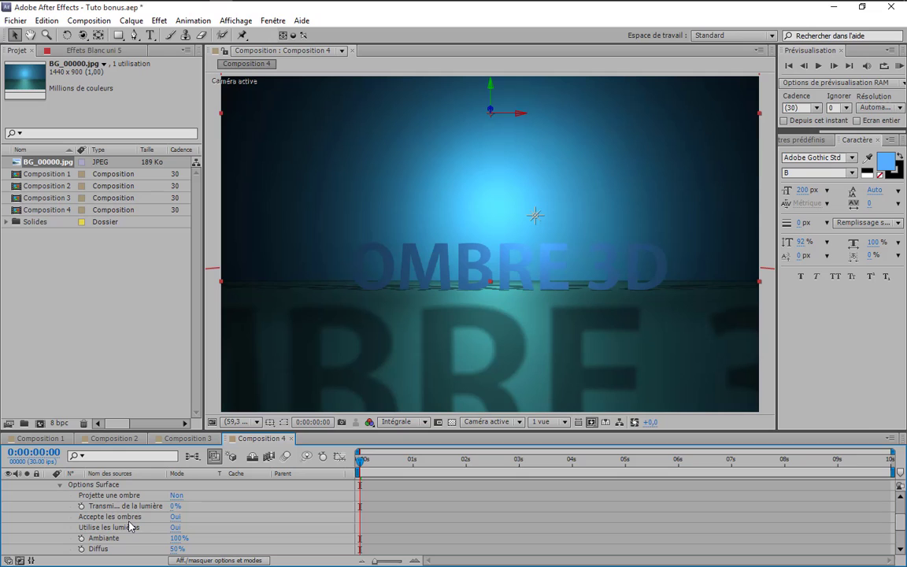
click(175, 527)
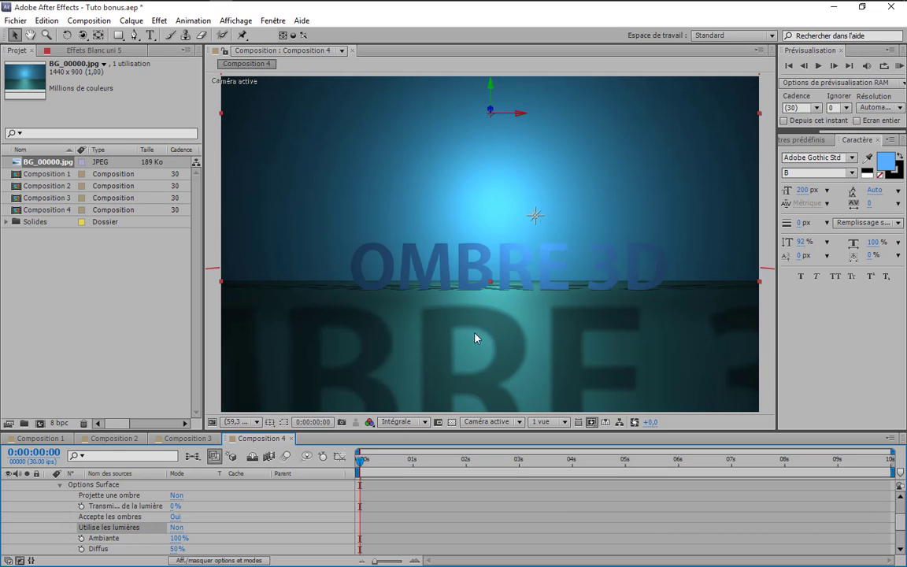
Try moving "Lumière 1" along its depth axis past the text towards the back wall
click(534, 215)
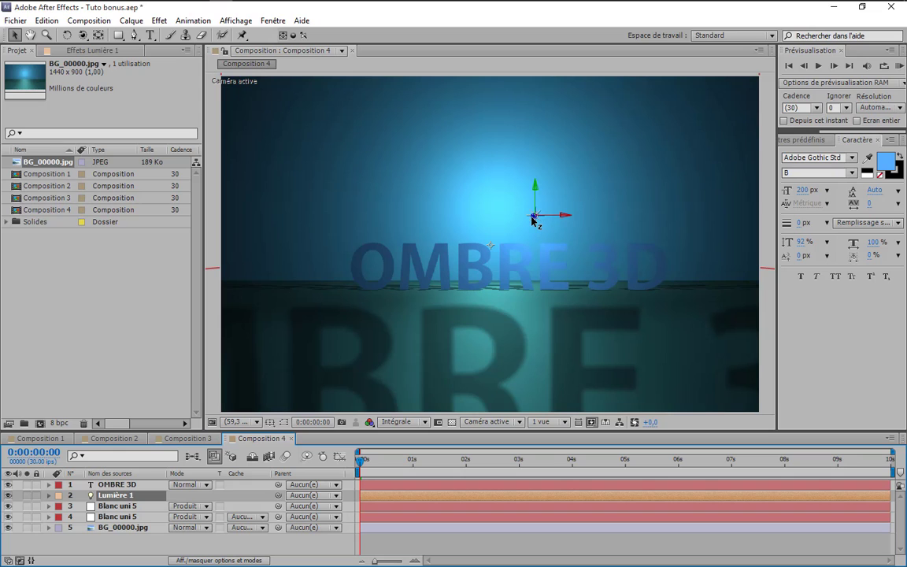
drag(534, 219, 463, 241)
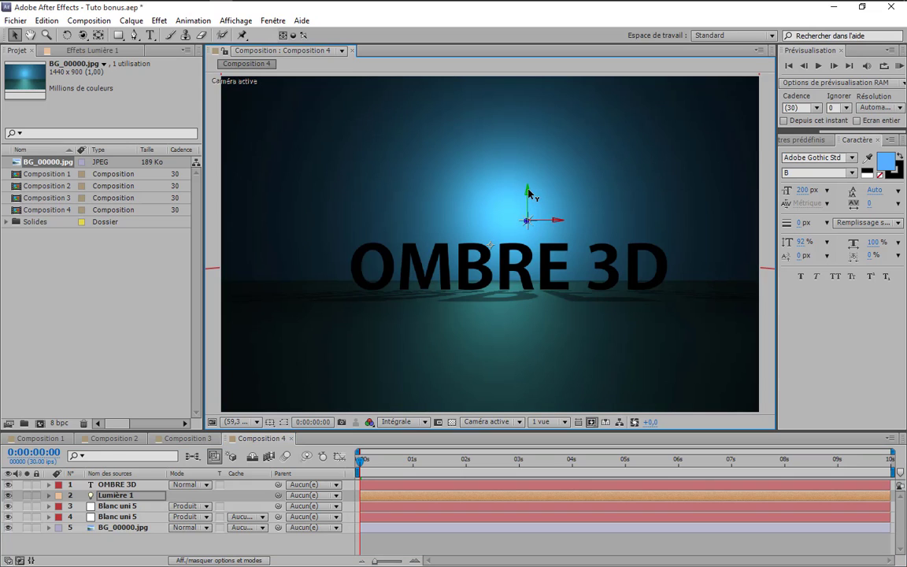
drag(529, 220, 518, 227)
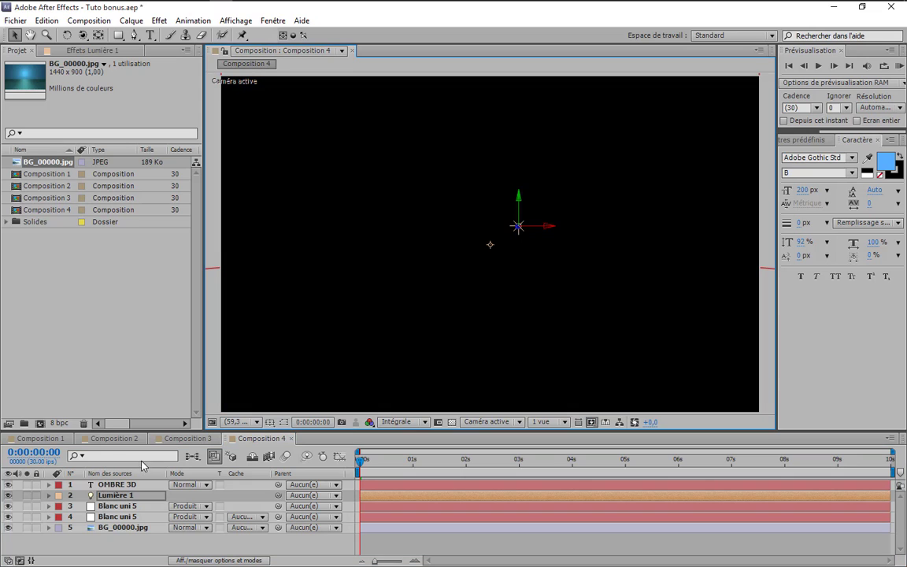
Add a two-node 35 mm camera named "Caméra 1" and orbit it to see the wall, floor and text obliquely from the side
right_click(120, 538)
mouse_move(378, 429)
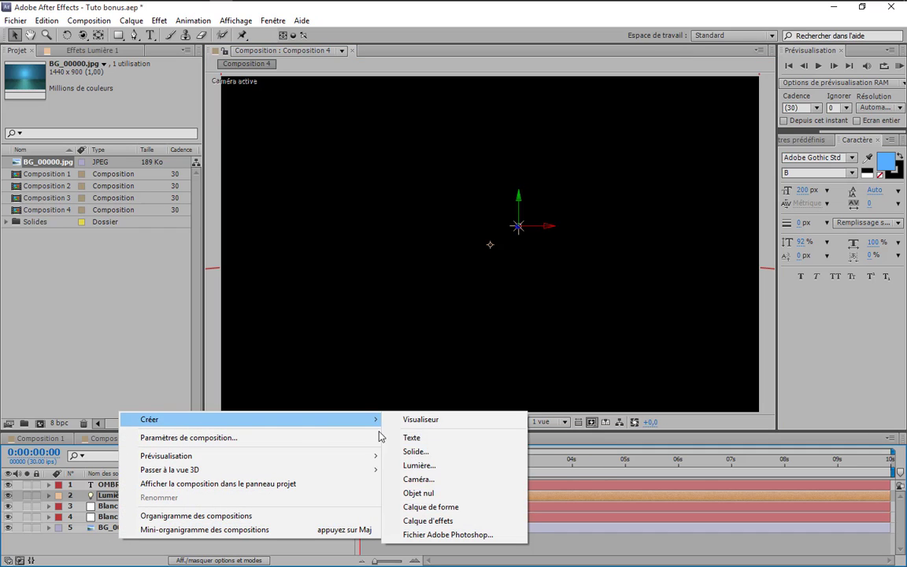
click(413, 478)
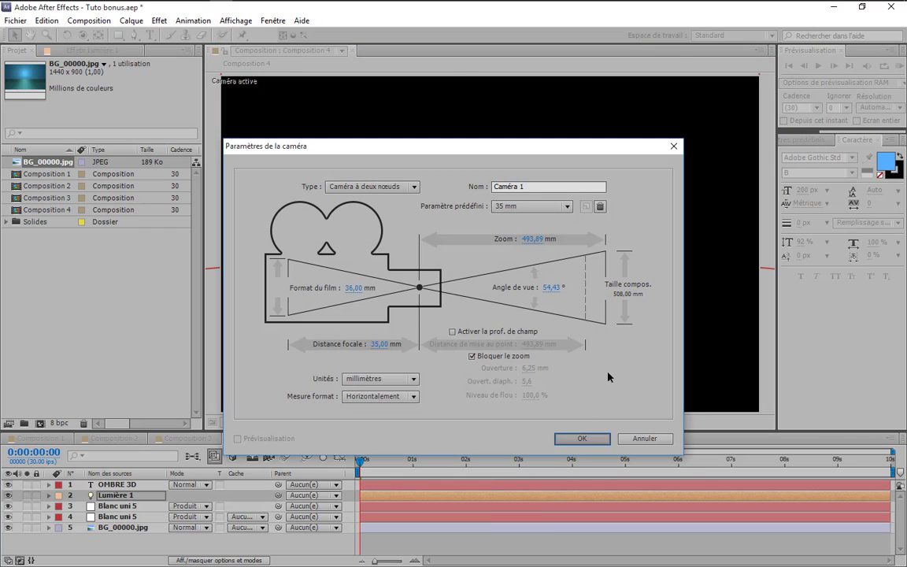
click(581, 439)
key(c)
drag(653, 158, 581, 194)
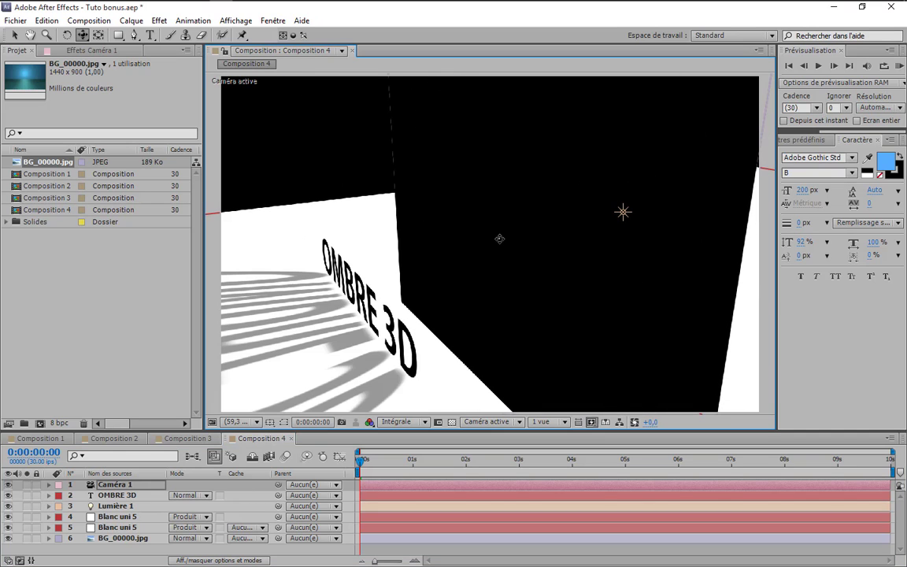
Move "Lumière 1" along its depth axis from behind the wall to in front of the text
key(v)
click(114, 505)
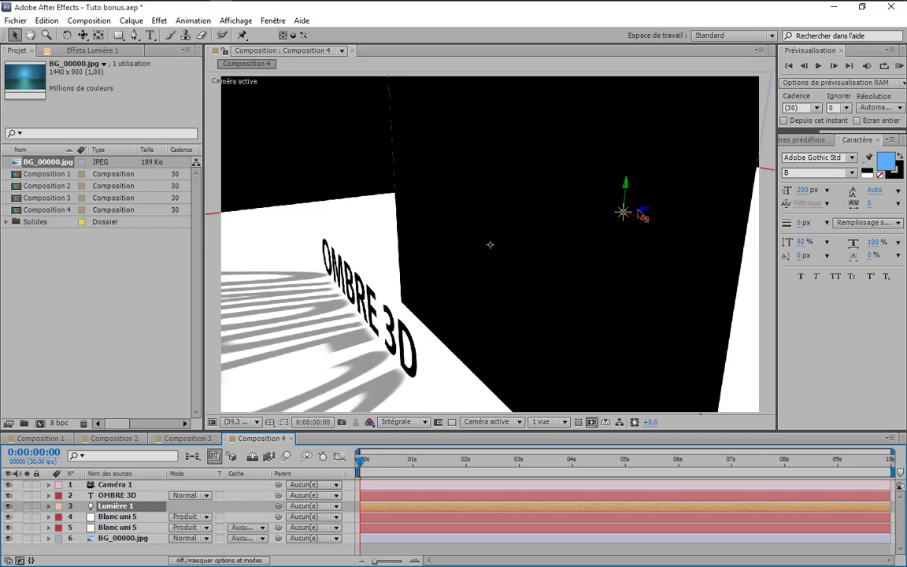
drag(642, 216, 287, 274)
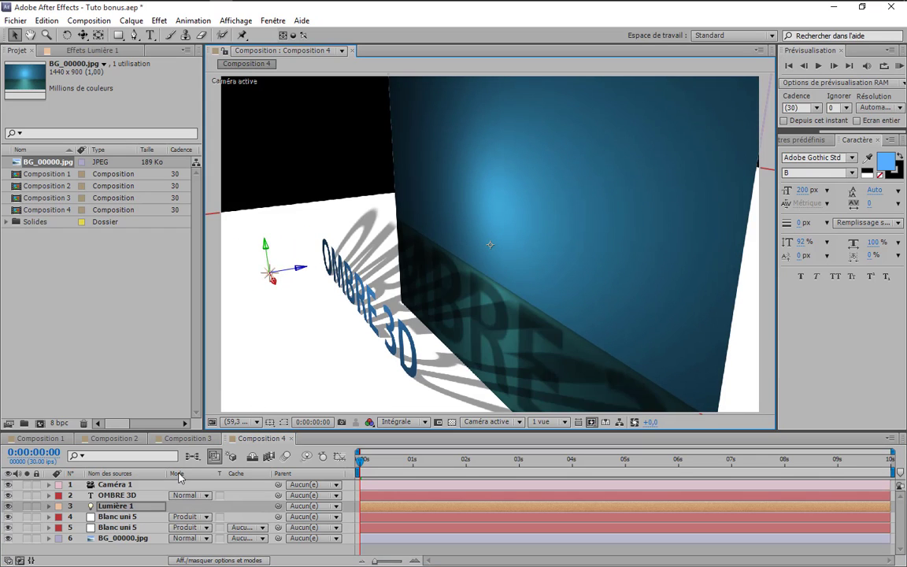
Rename the wall solid "Mur" and the floor solid "Sol"
click(118, 516)
key(Return)
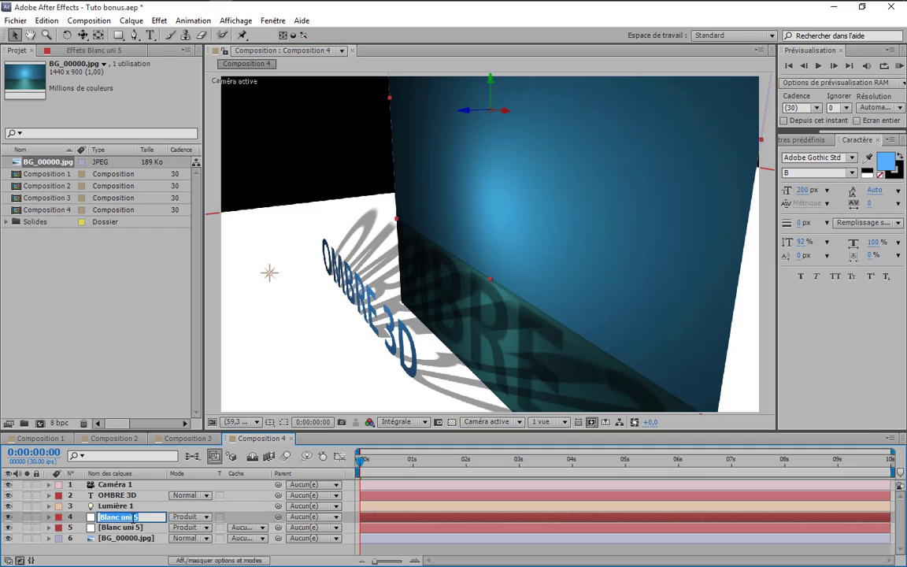
text(Mur)
click(126, 533)
right_click(126, 533)
click(133, 522)
text(Sol)
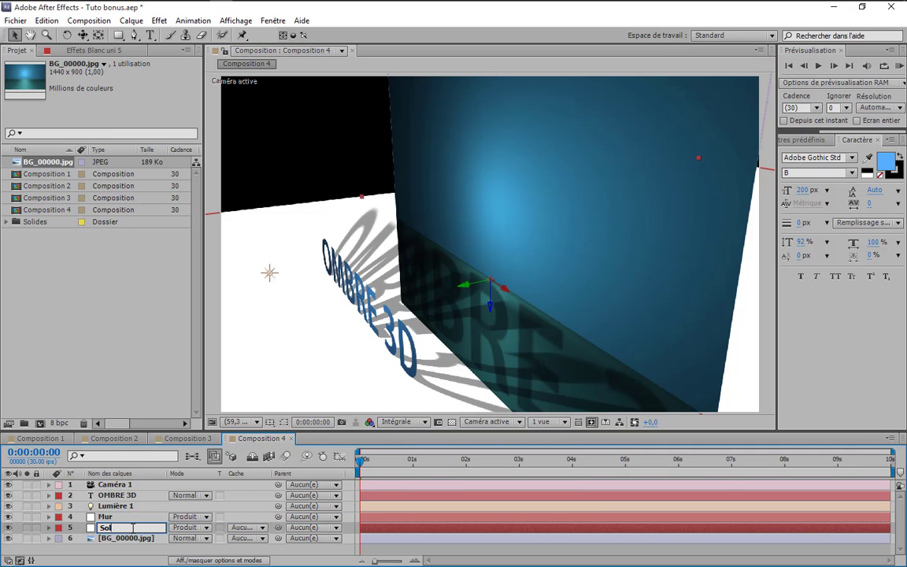
click(118, 496)
Orbit "Caméra 1" back to a nearly frontal view of the scene and undo the last camera adjustment
click(140, 487)
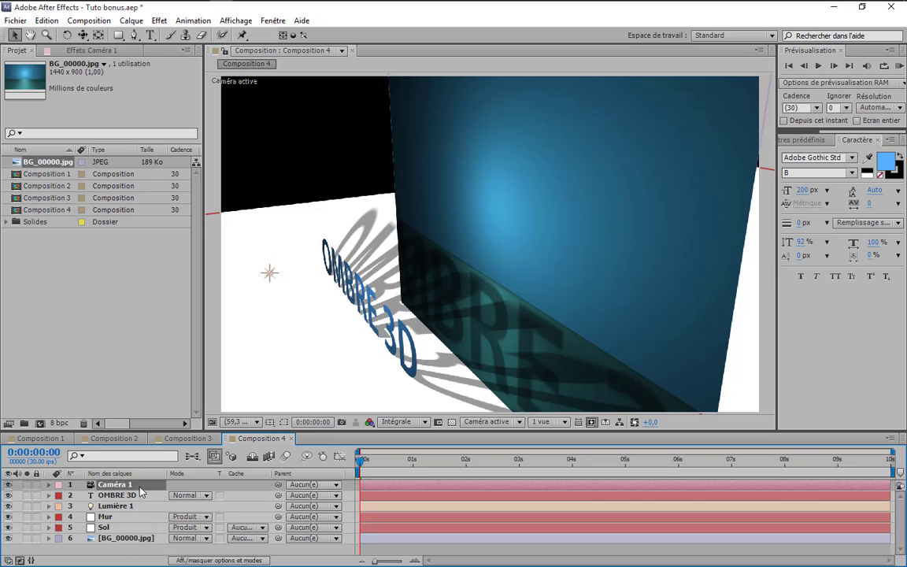
key(c)
drag(351, 223, 533, 220)
drag(568, 208, 483, 203)
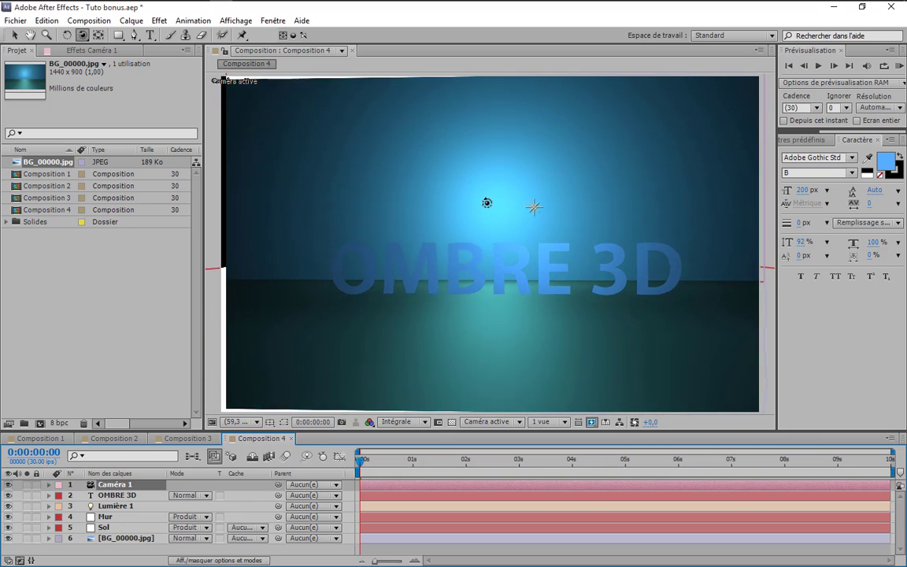
key(ctrl+z)
Move "Lumière 1" forward away from the text and lower it below the letters so their shadow rises on the wall
key(v)
drag(569, 160, 532, 234)
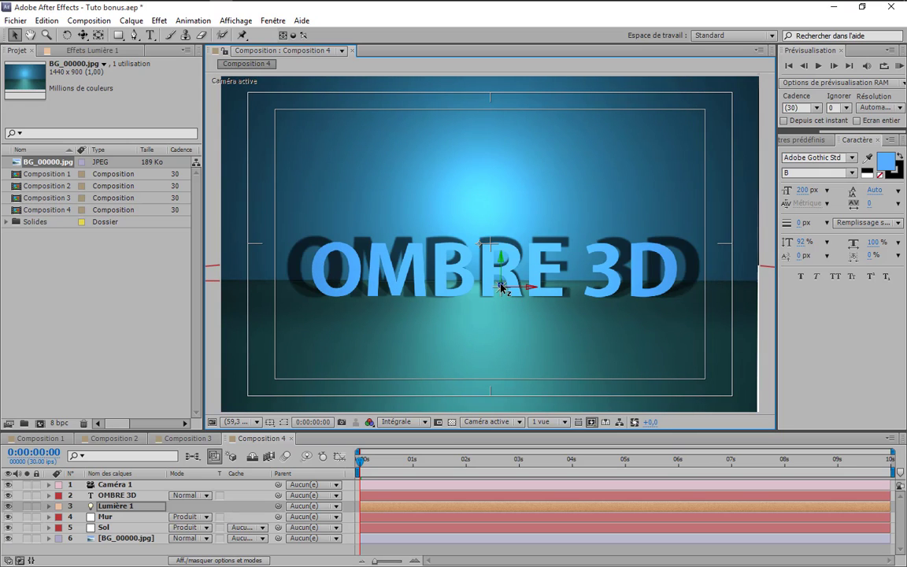
drag(502, 287, 502, 170)
click(245, 521)
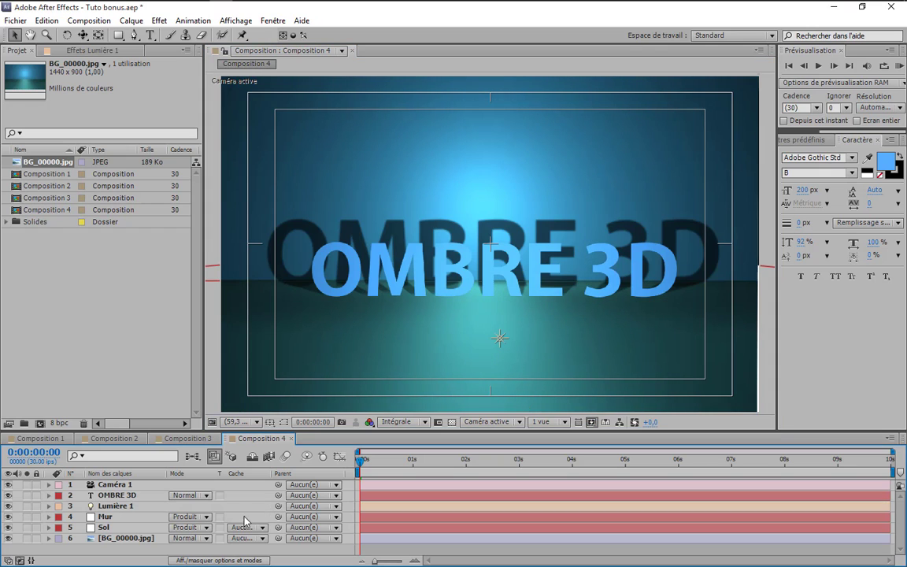
Hide the safe-area guides and set the shadow intensity of "Lumière 1" to 14%
key(apostrophe)
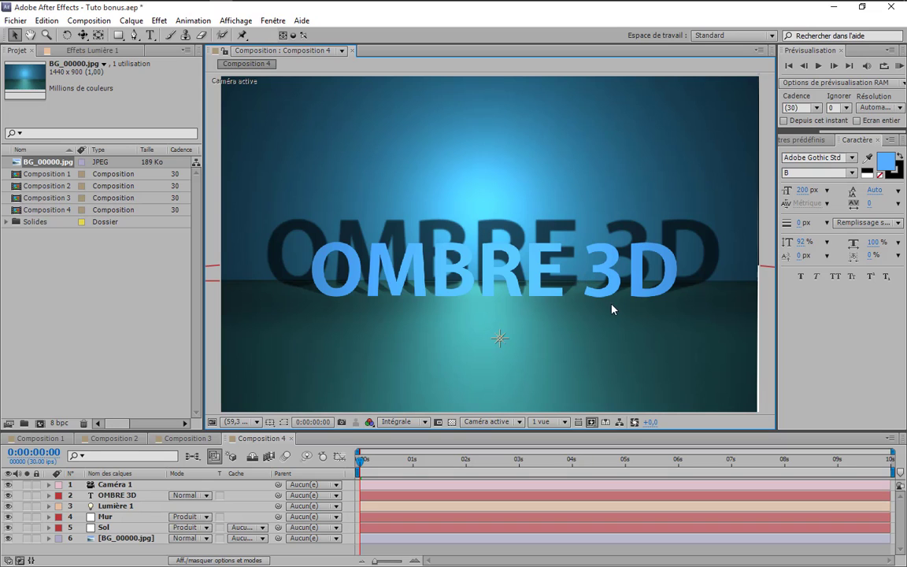
drag(333, 430, 334, 418)
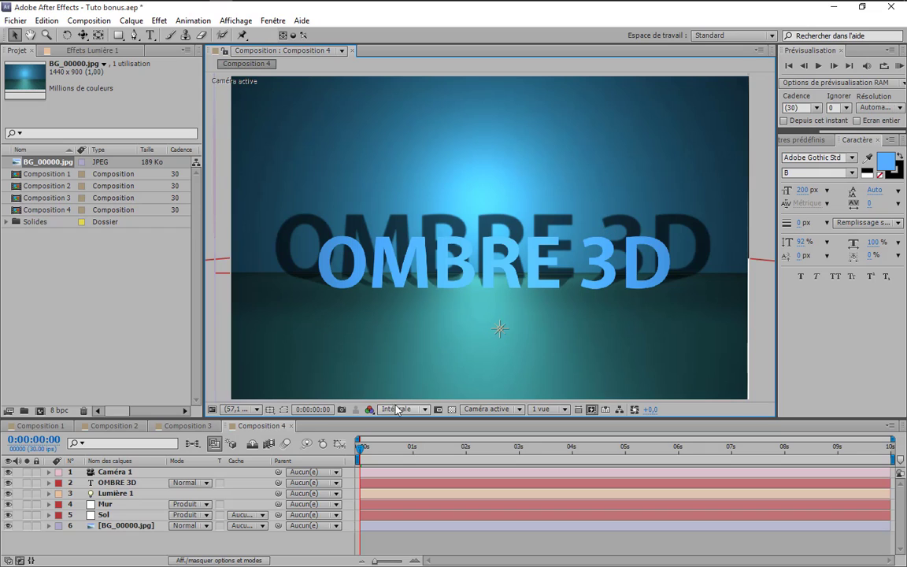
click(129, 496)
click(48, 493)
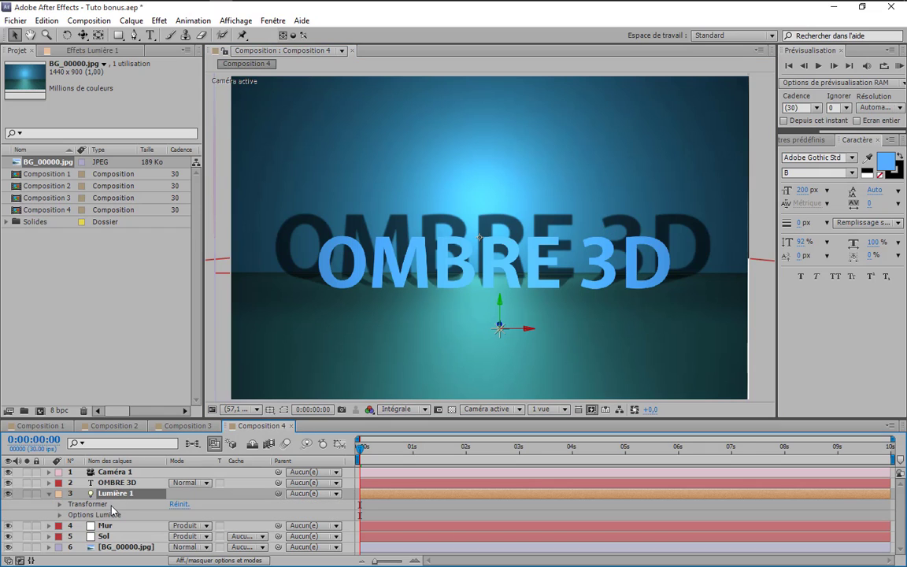
click(60, 514)
scroll(142, 506, down, 3)
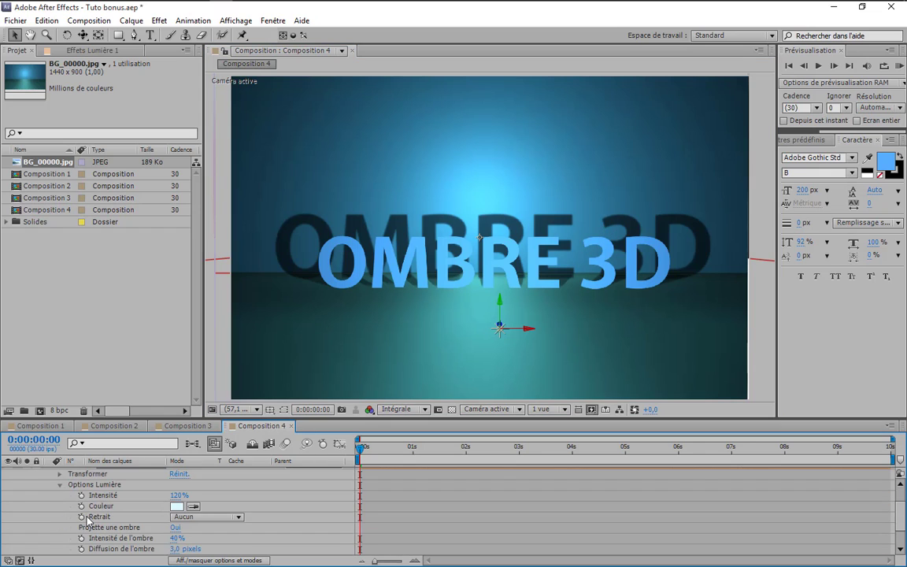
drag(177, 506, 154, 505)
click(227, 511)
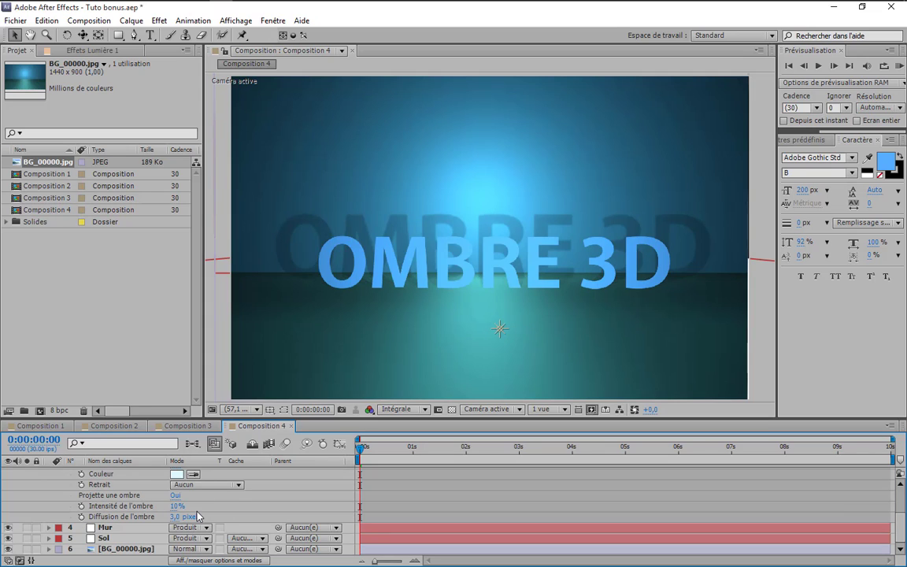
click(176, 505)
text(14)
key(Return)
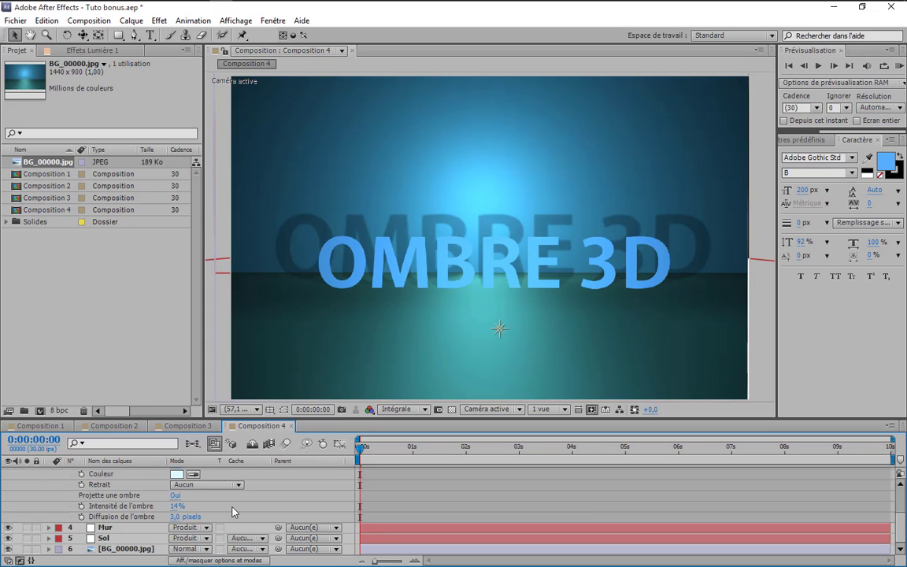
Soften the shadow edges of "Lumière 1" by setting its shadow diffusion to 6 pixels
click(181, 517)
text(8)
key(Return)
drag(178, 516, 169, 516)
click(183, 517)
text(6)
key(Return)
click(113, 493)
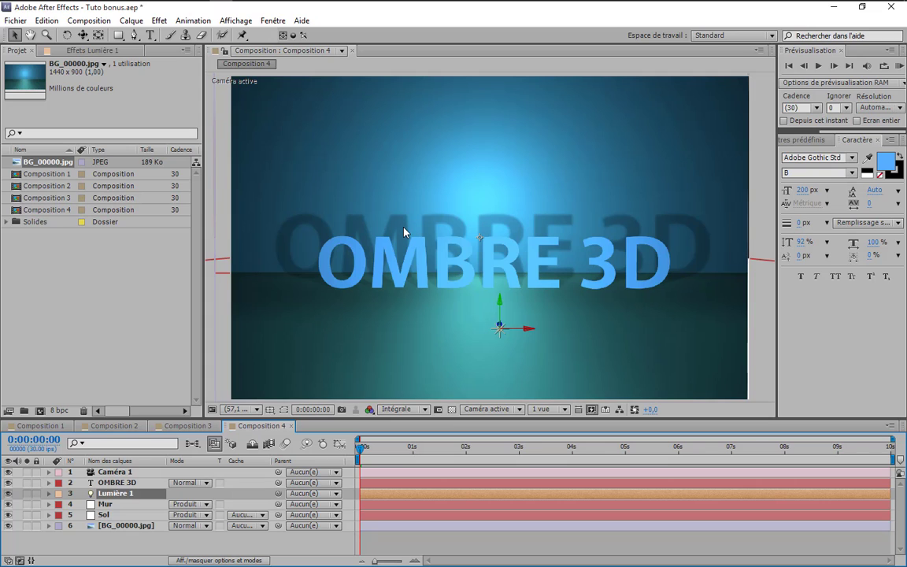
Try light transmission values of 46% and 99% in the "OMBRE 3D" text's surface options, and lower the value again
click(118, 482)
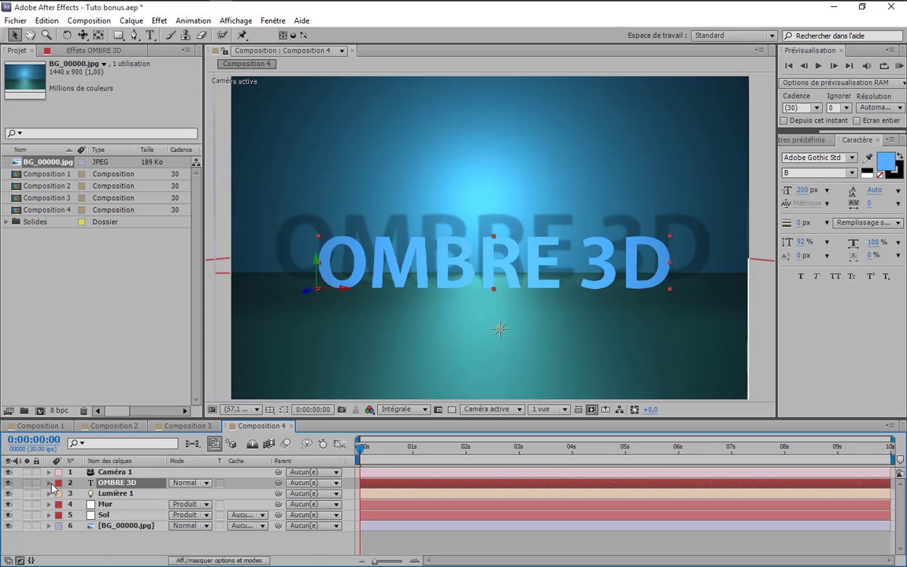
click(48, 483)
click(60, 514)
scroll(67, 521, down, 2)
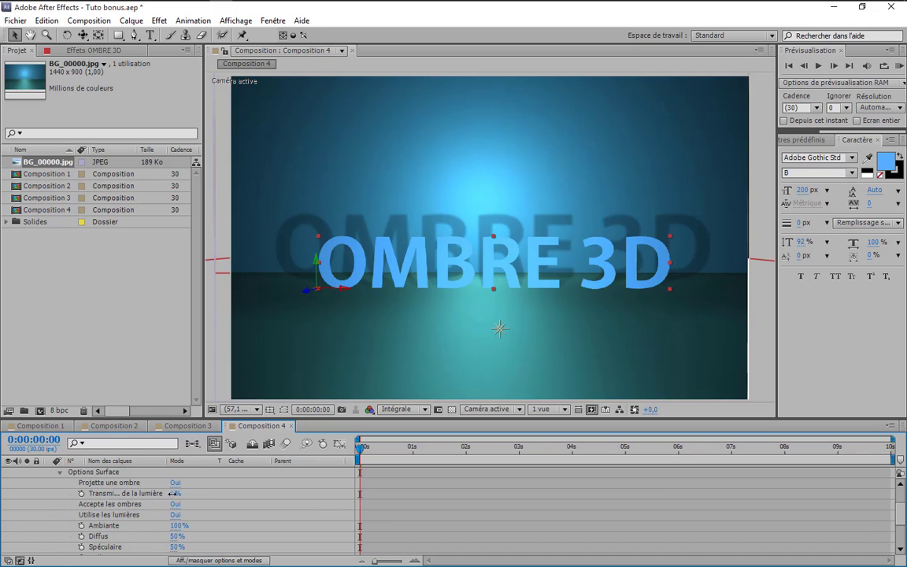
drag(172, 494, 197, 494)
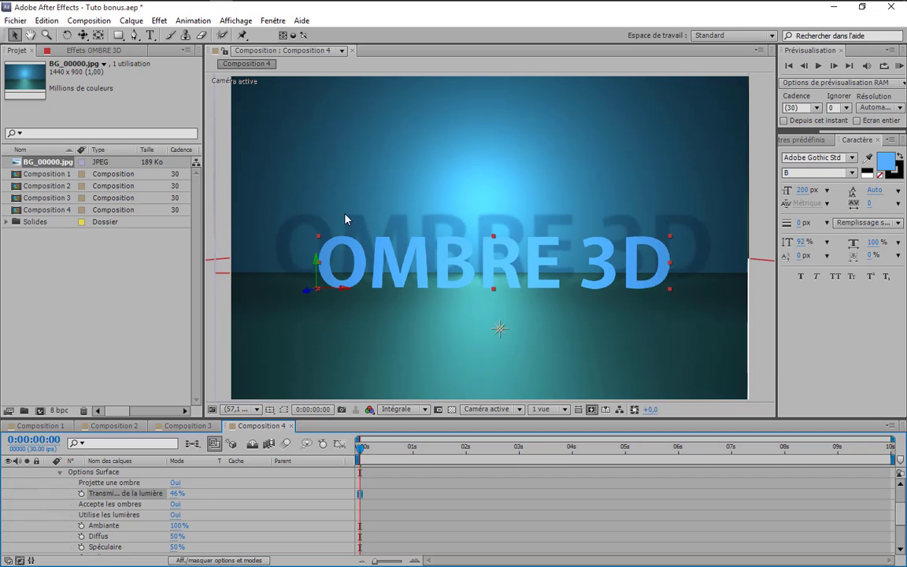
key(slash)
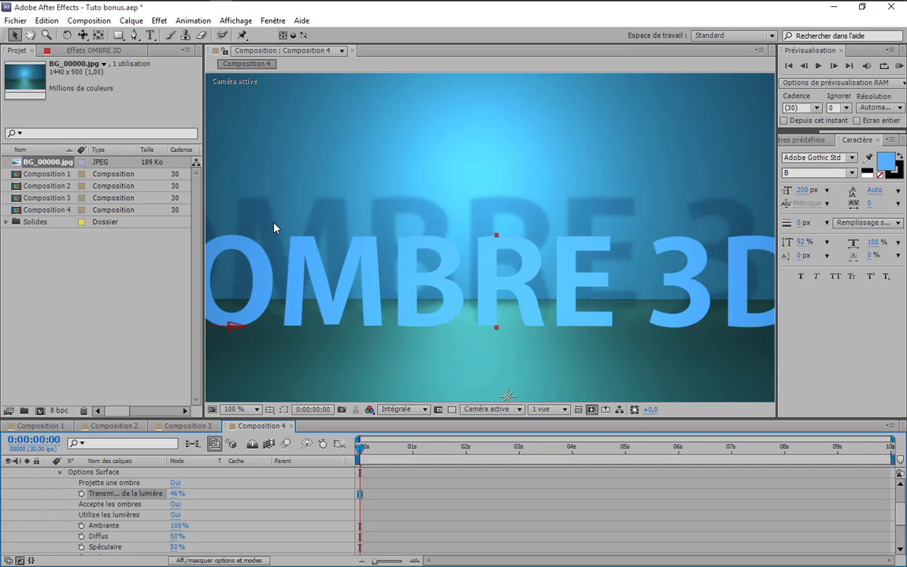
drag(175, 494, 209, 494)
click(178, 493)
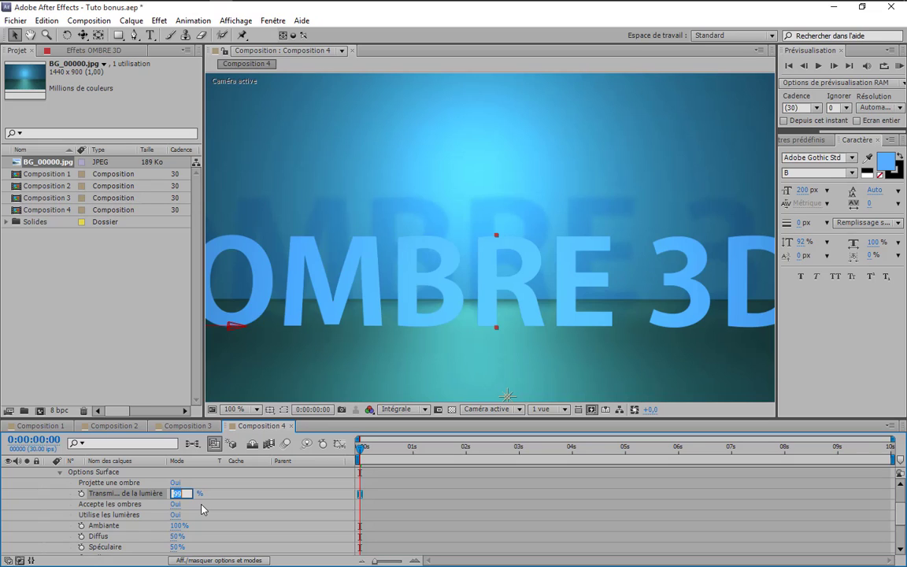
text(02)
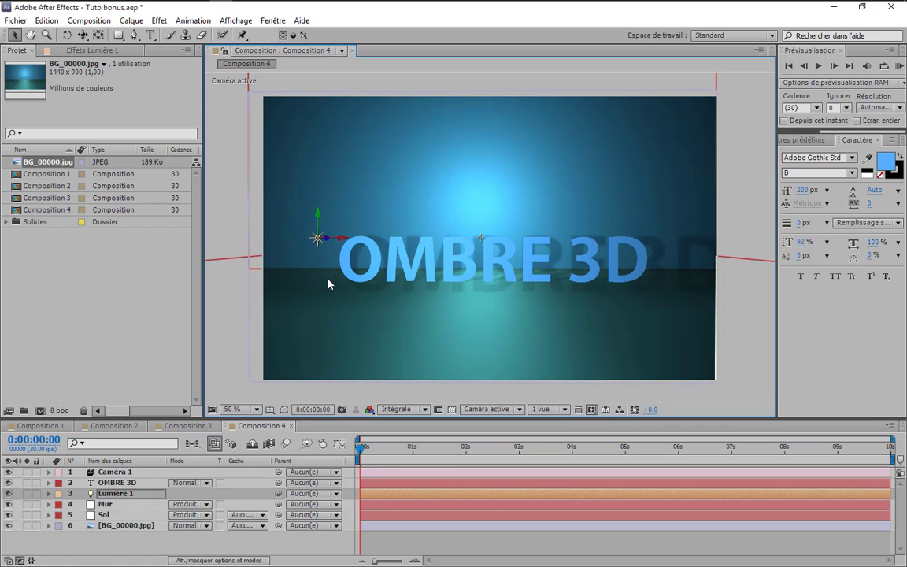
Move "Lumière 1" sideways to just right of the text's centre and duplicate it, placing the copy left of the letters
drag(344, 240, 543, 239)
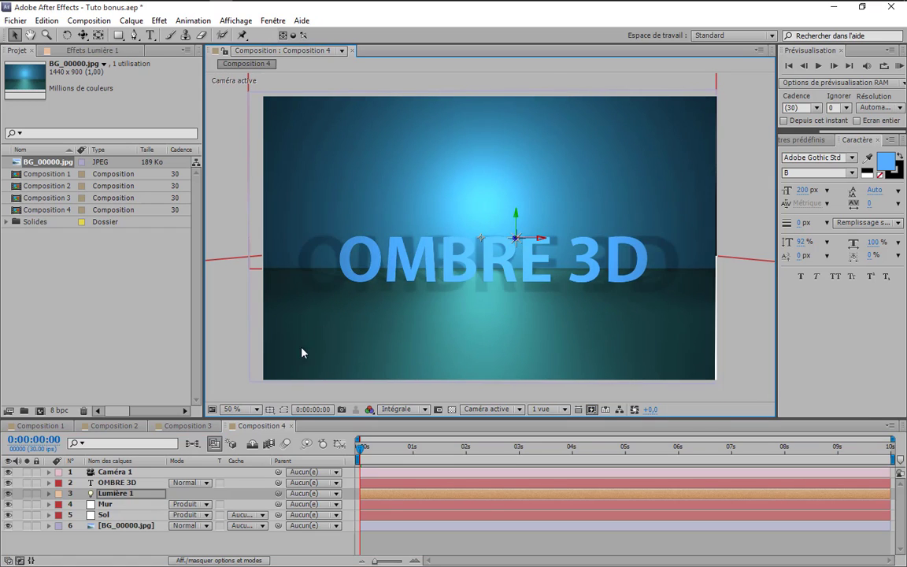
key(ctrl+d)
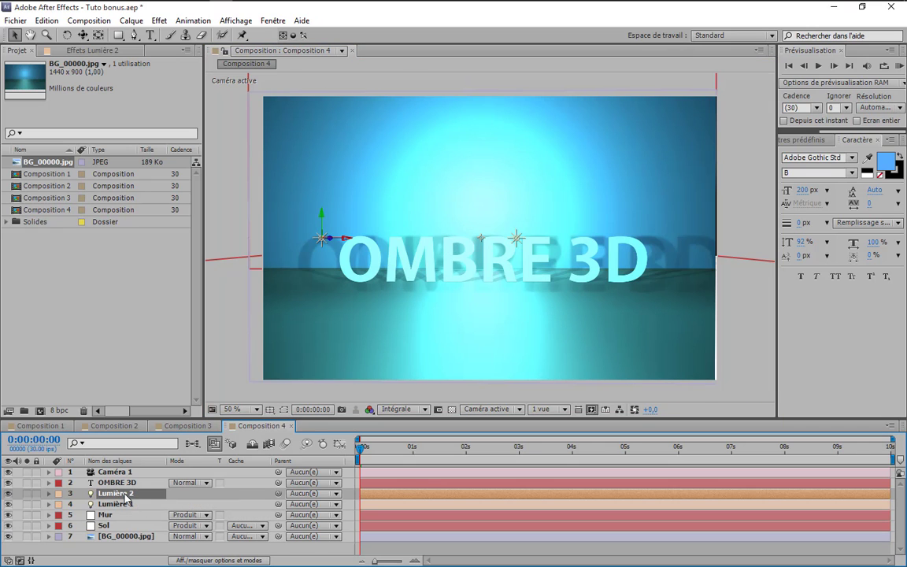
Set the light intensity of "Lumière 2" to 60% and of "Lumière 1" to 29%
key(t)
click(179, 515)
text(60)
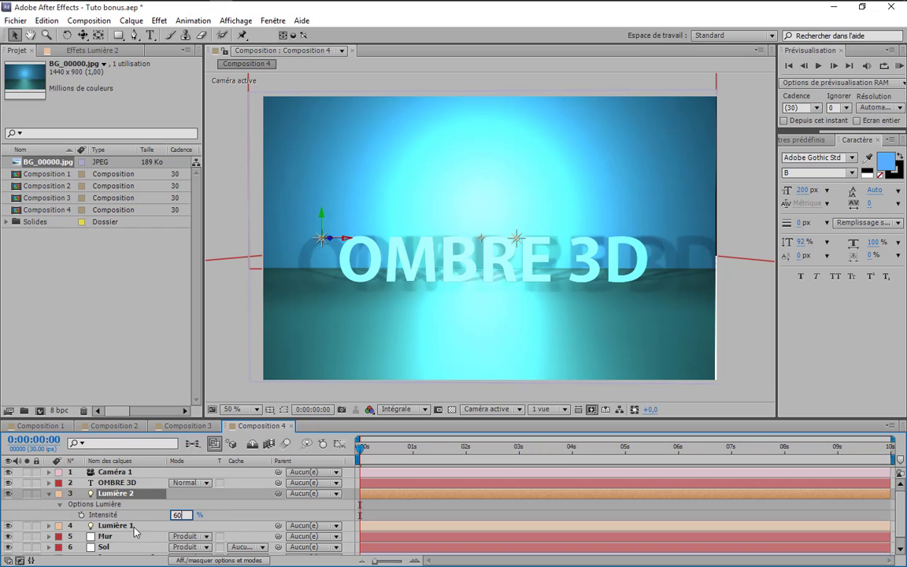
click(118, 533)
key(t)
click(181, 547)
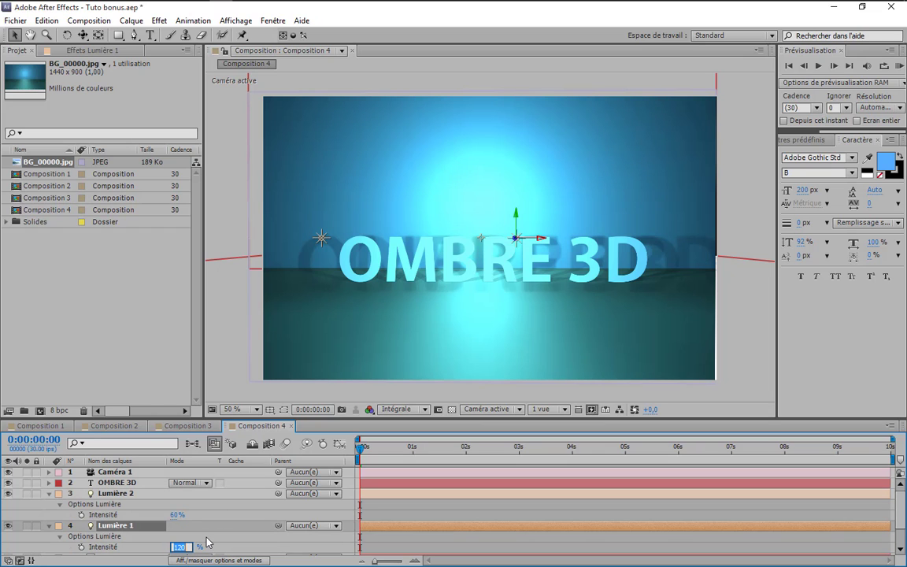
text(29)
Move "Lumière 2" inward to above the letter M and set the intensity of "Lumière 1" to 50%
drag(321, 238, 404, 237)
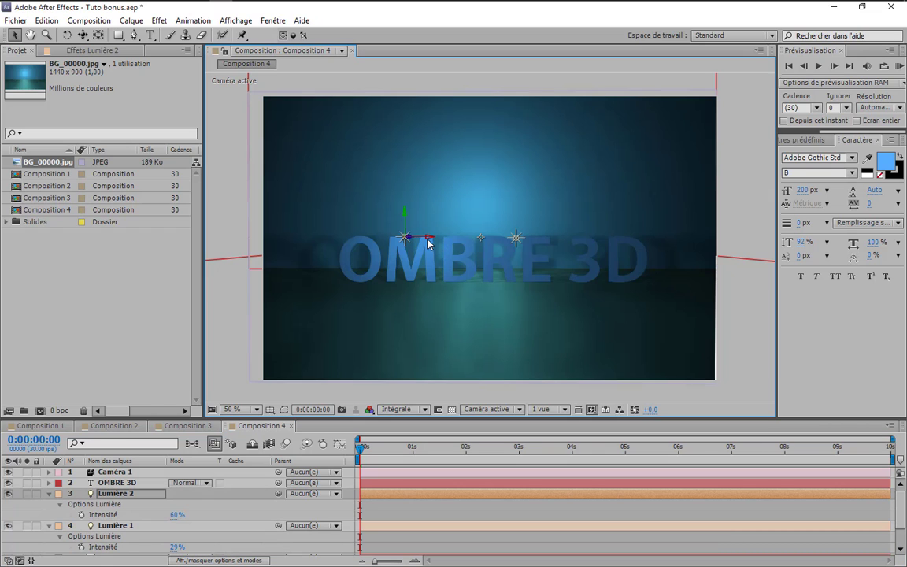
key(shift+slash)
click(177, 546)
text(50)
click(220, 540)
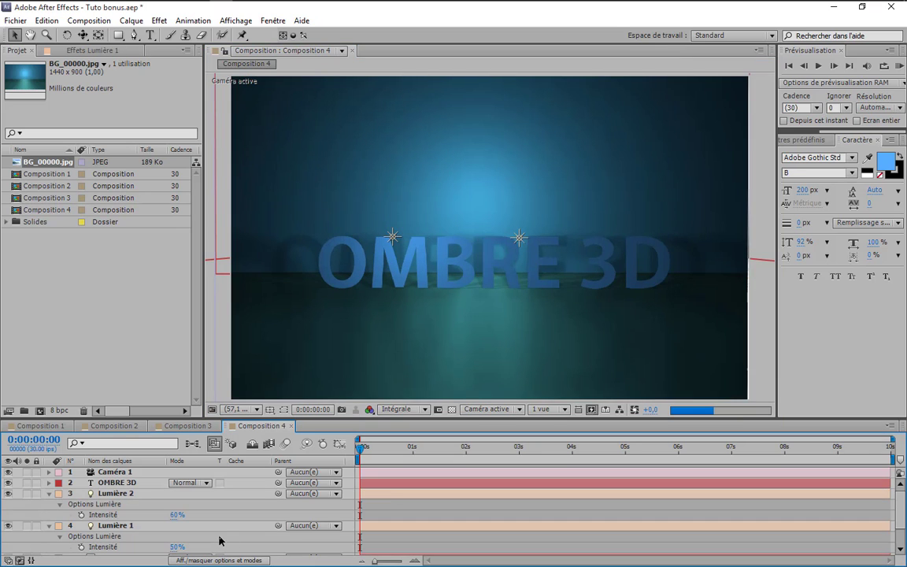
Move "Lumière 2" close beside "Lumière 1" and orbit the camera to a raised, slightly tilted view of the text and its shadow
click(393, 236)
drag(405, 239, 517, 241)
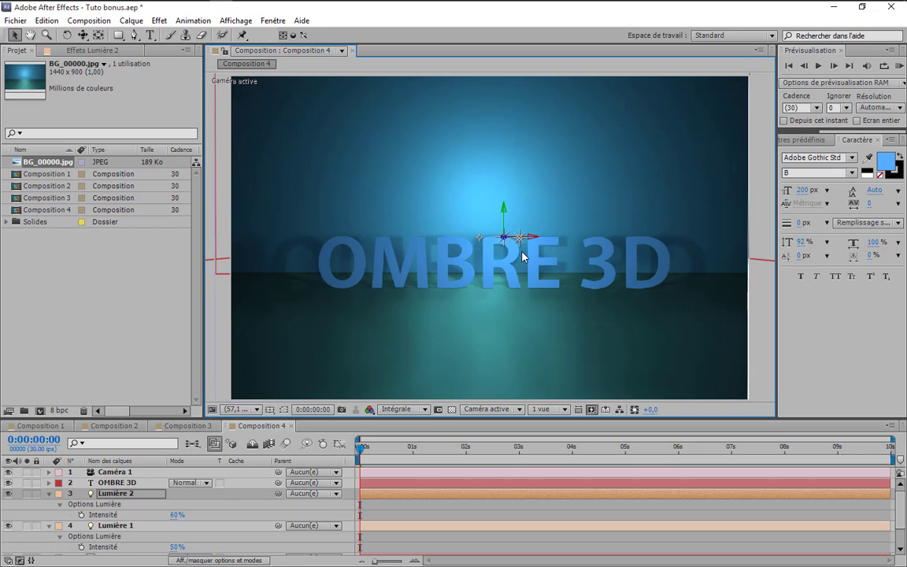
key(c)
drag(557, 227, 535, 225)
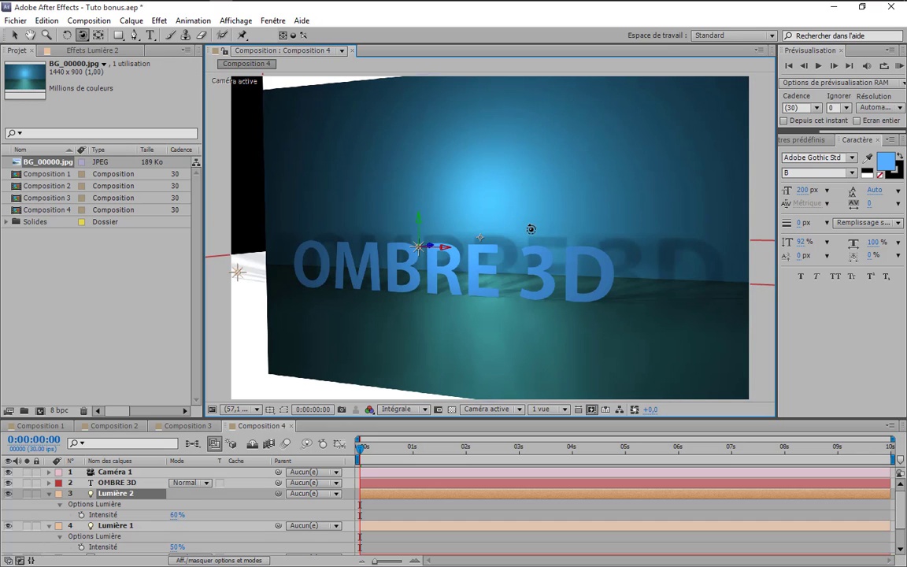
drag(481, 228, 416, 261)
key(v)
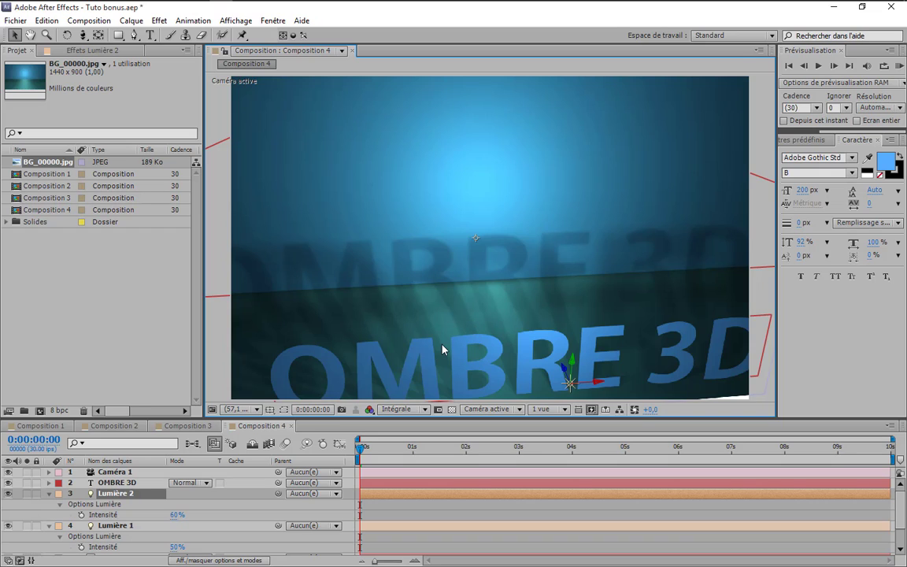
Examine the text shadows in Composition 1 by orbiting its camera to an angled view
click(39, 426)
key(c)
drag(496, 246, 602, 226)
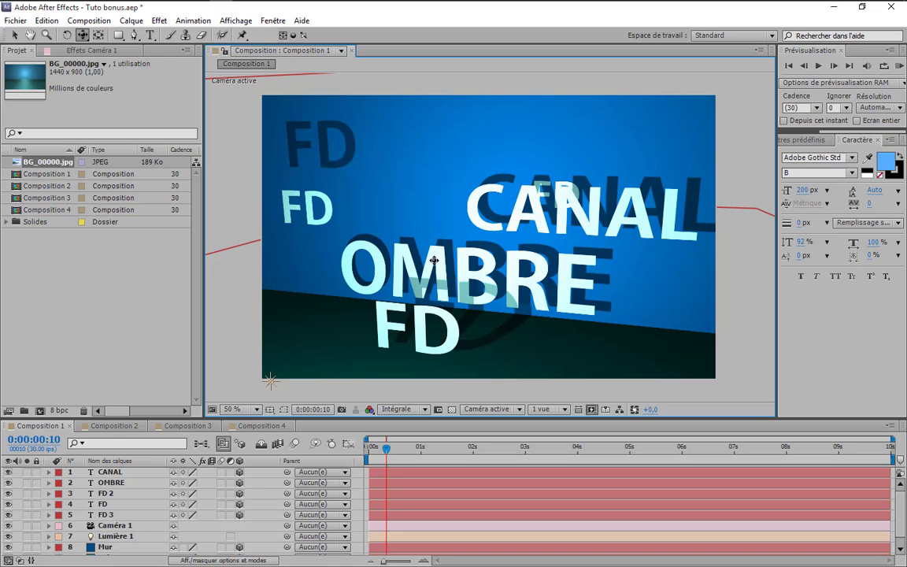
Examine Composition 2 with its camera moved closer to the text, and compare it with Compositions 3 and 4
click(114, 425)
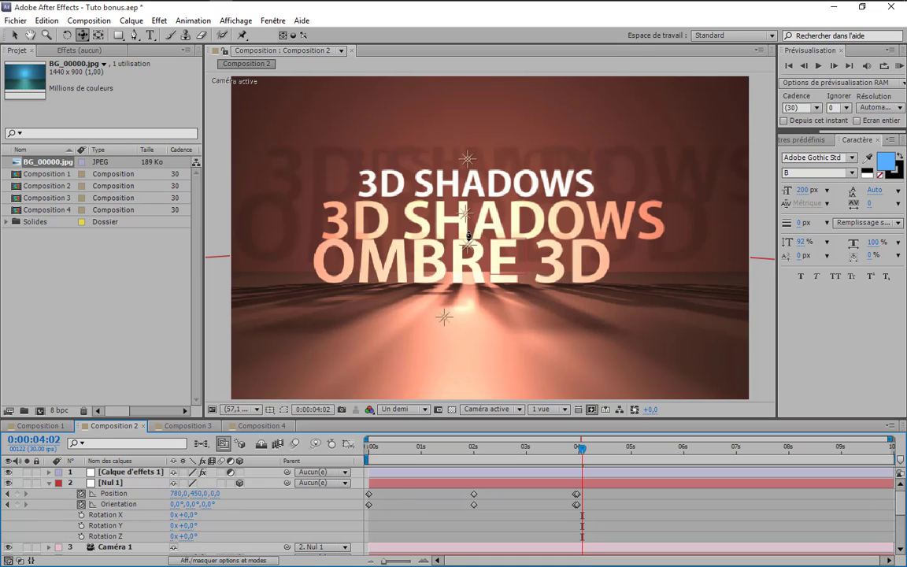
drag(469, 236, 466, 211)
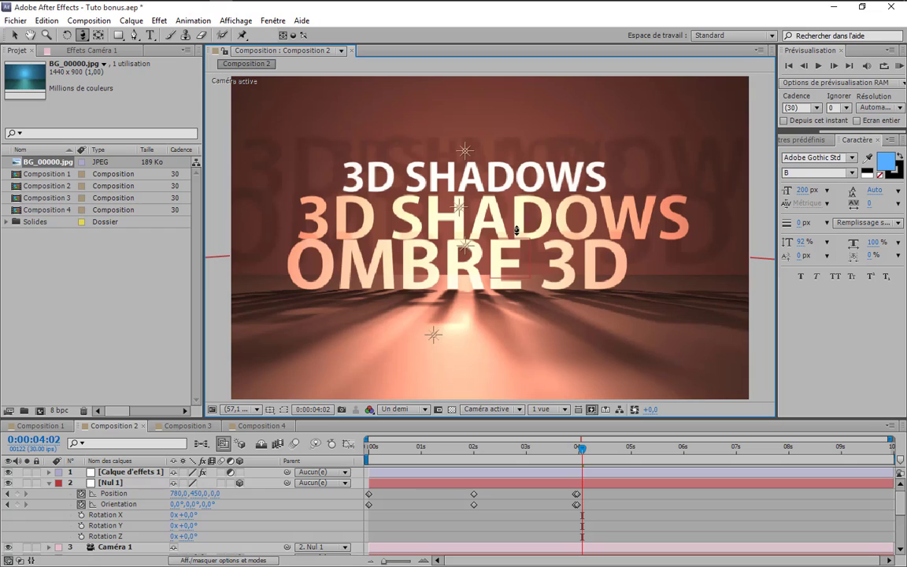
click(180, 426)
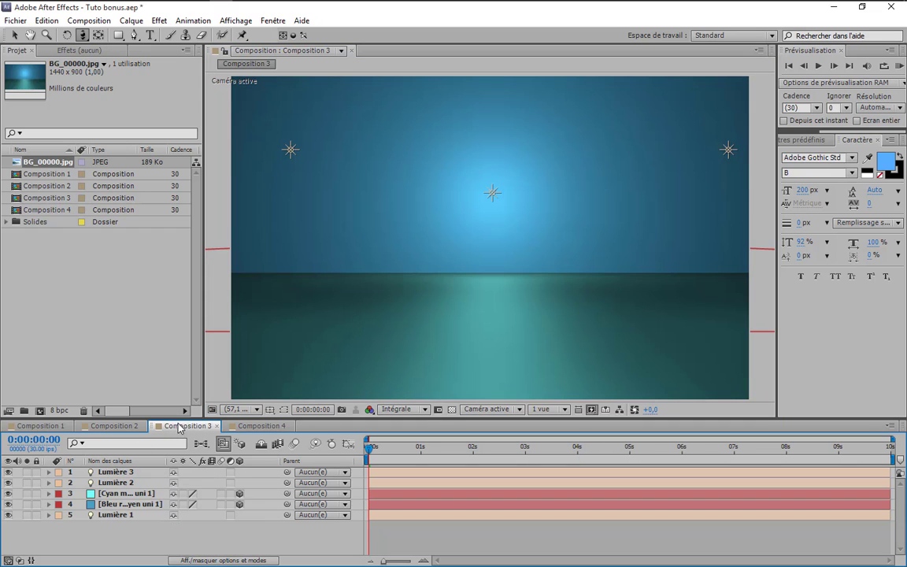
click(261, 425)
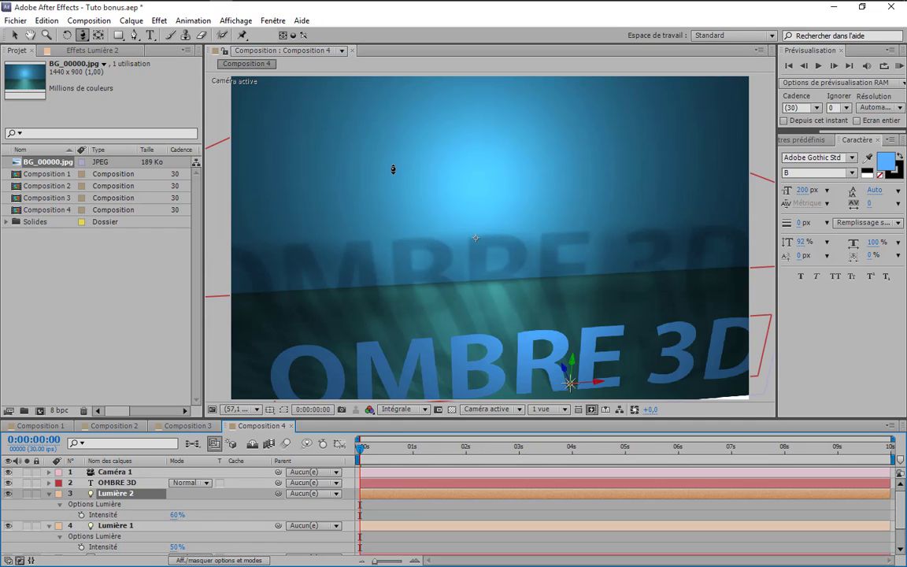
click(109, 427)
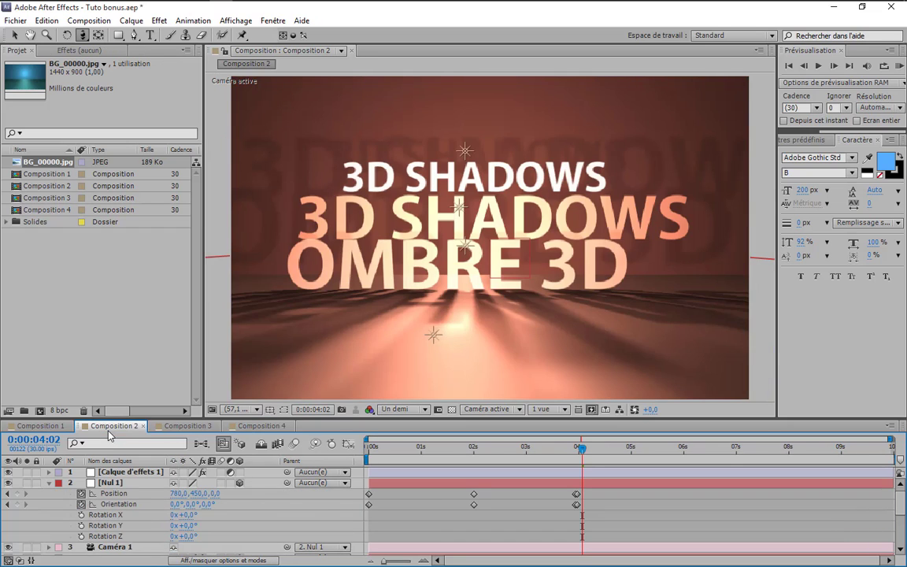